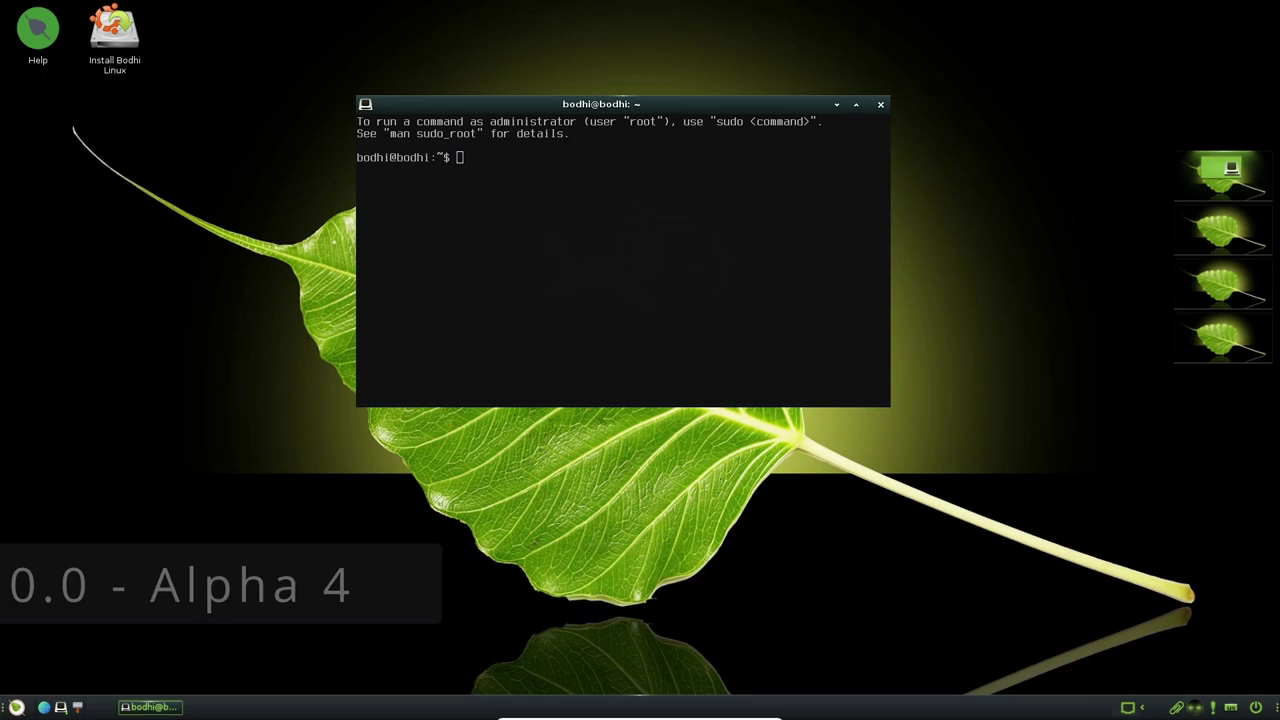
# Step: Query the full system information with uname -a and the kernel release with uname -r, and close the terminal
pyautogui.write('uname -a')
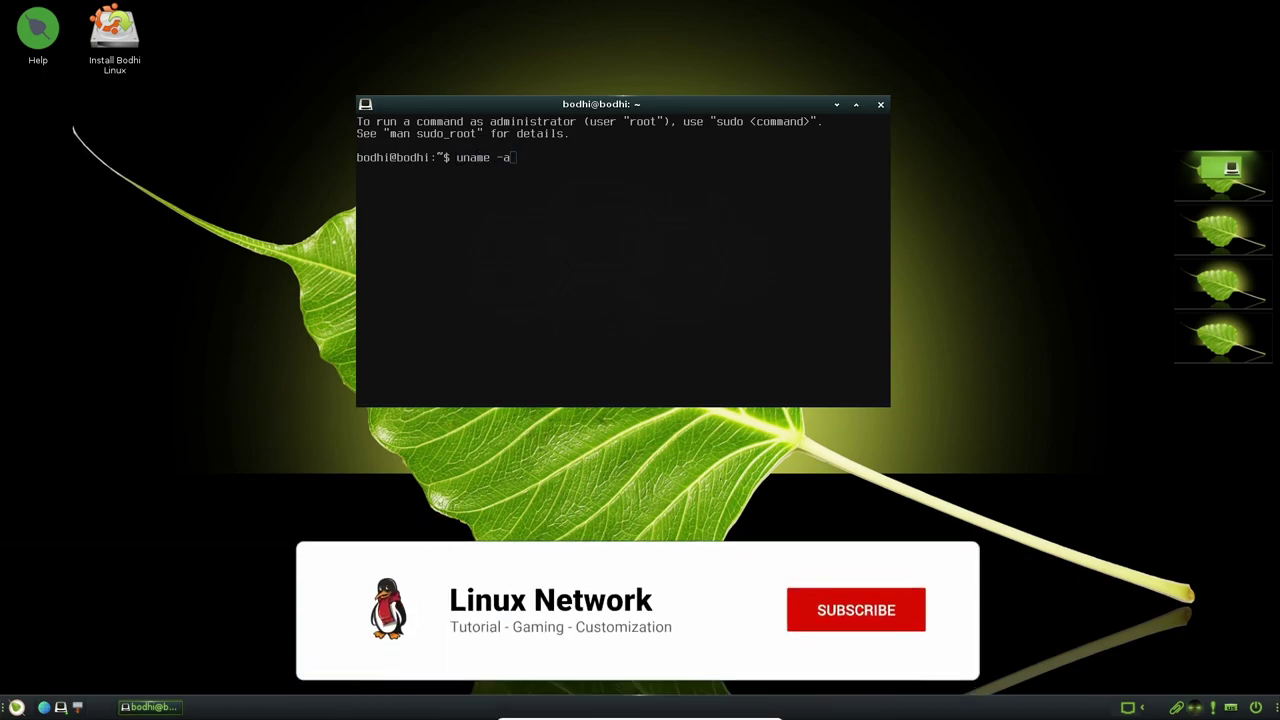
pyautogui.press('Return')
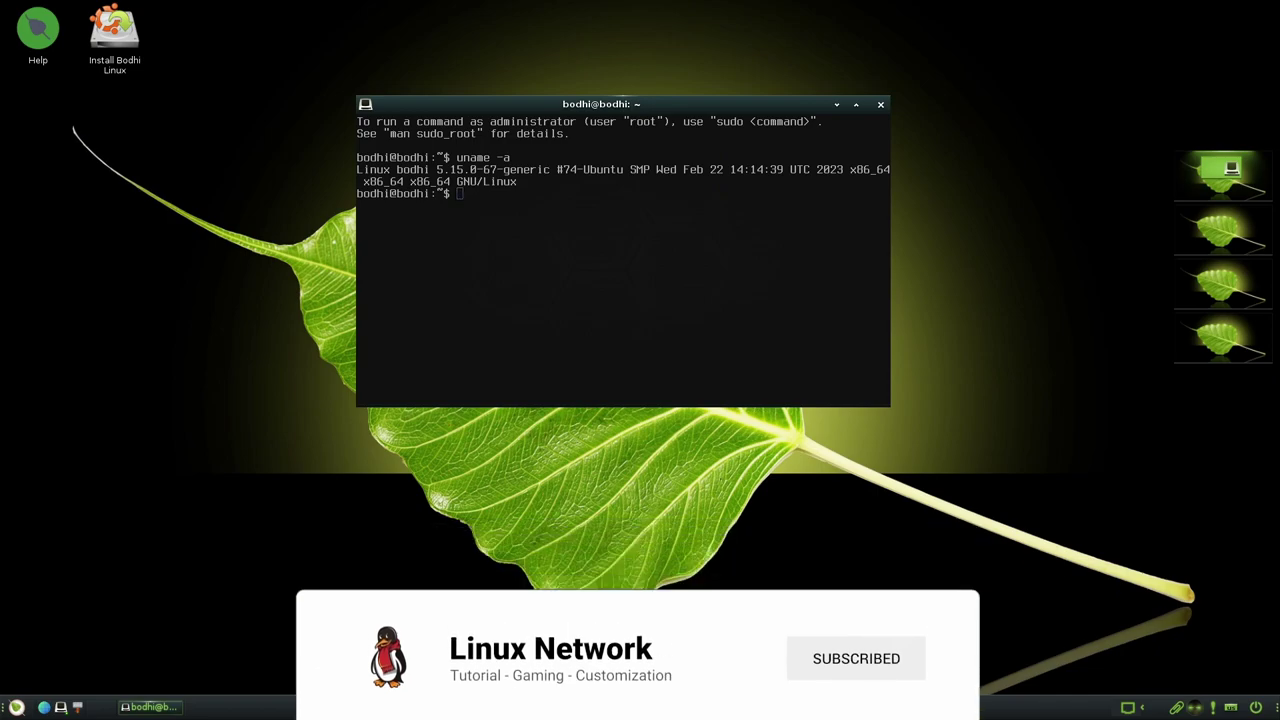
pyautogui.write('uname -r')
pyautogui.press('Return')
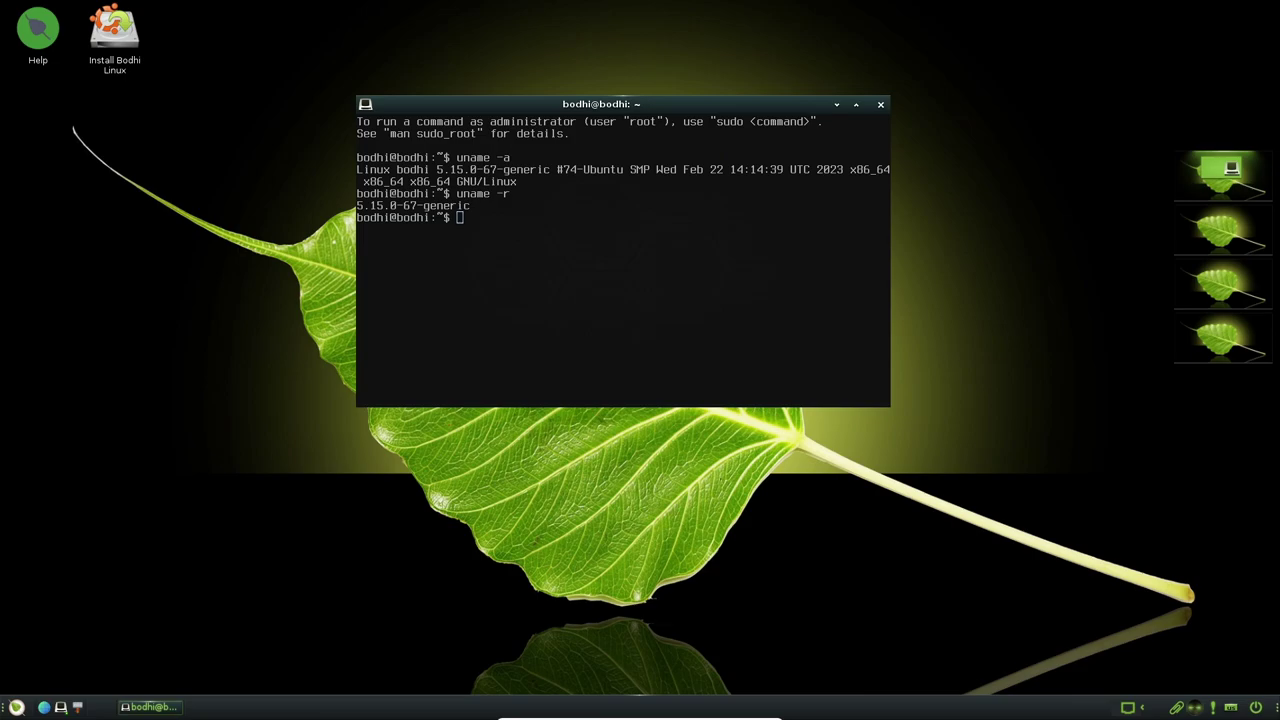
pyautogui.hotkey('ctrl', 'd')
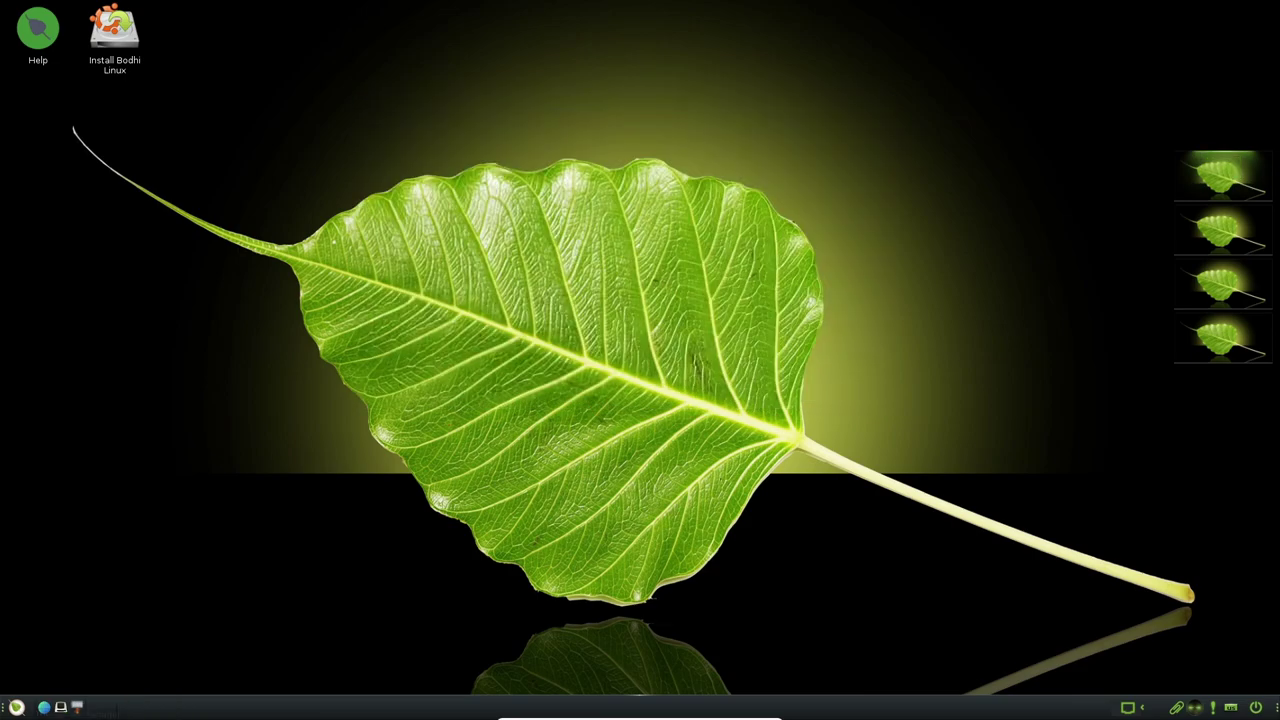
# Step: Open the Thunar file manager, enlarge its window, view its version information and close it
pyautogui.click(77, 707)
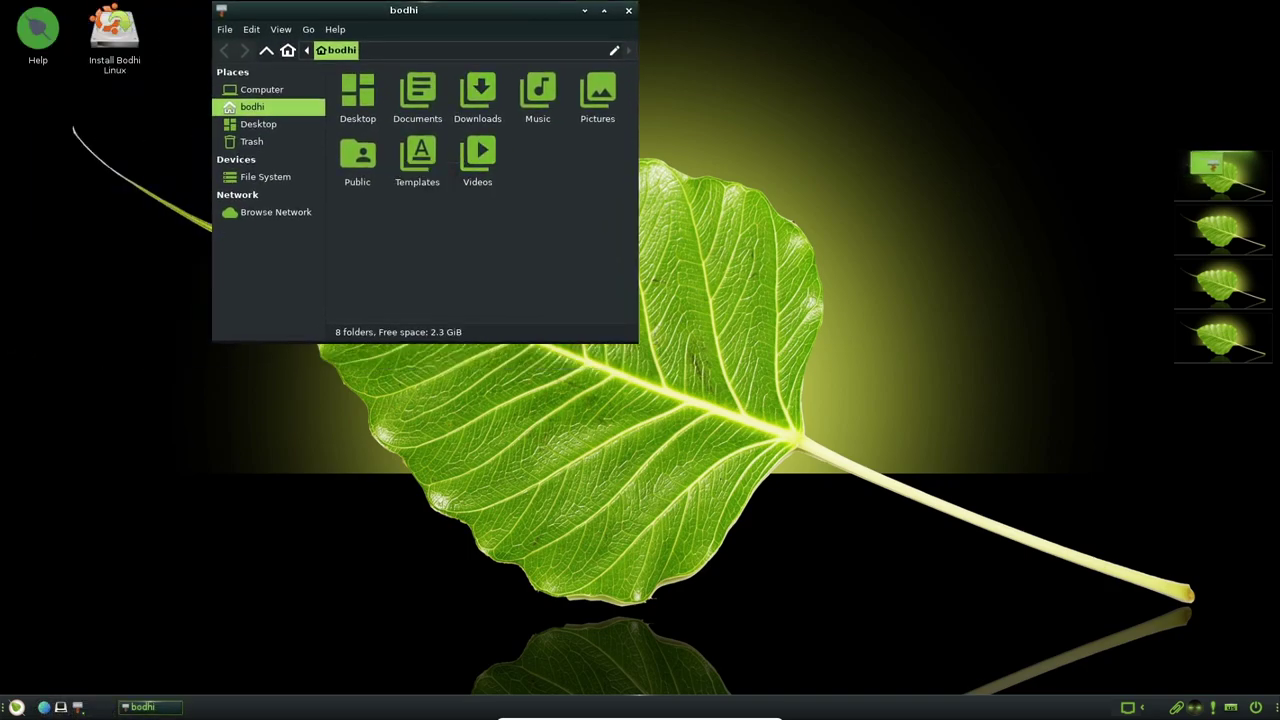
pyautogui.moveTo(637, 342); pyautogui.dragTo(1016, 420)
pyautogui.click(335, 29)
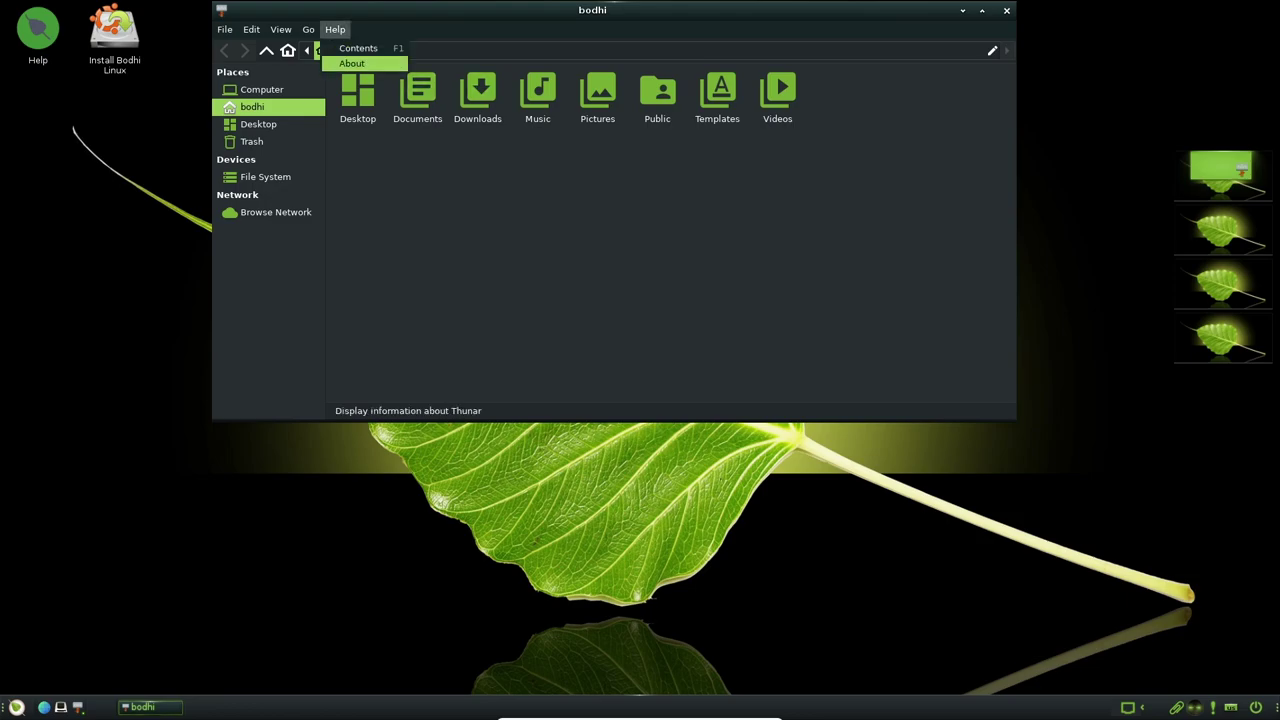
pyautogui.click(345, 62)
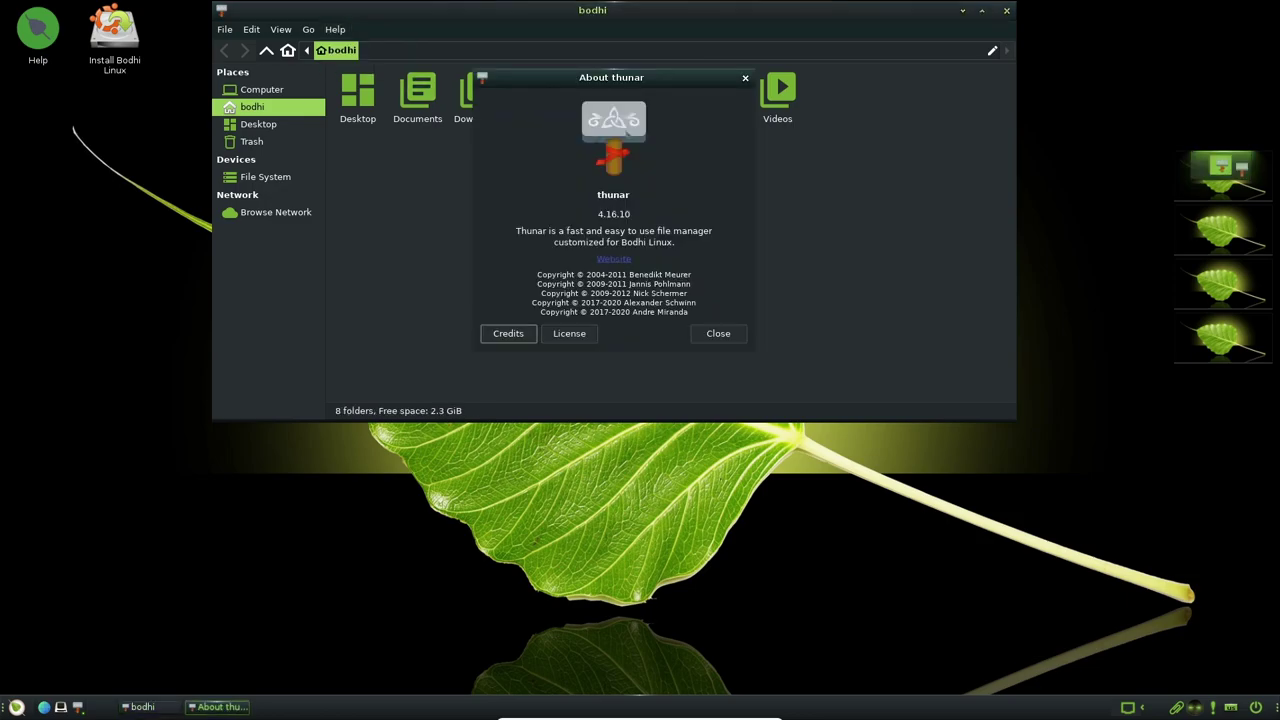
pyautogui.click(718, 333)
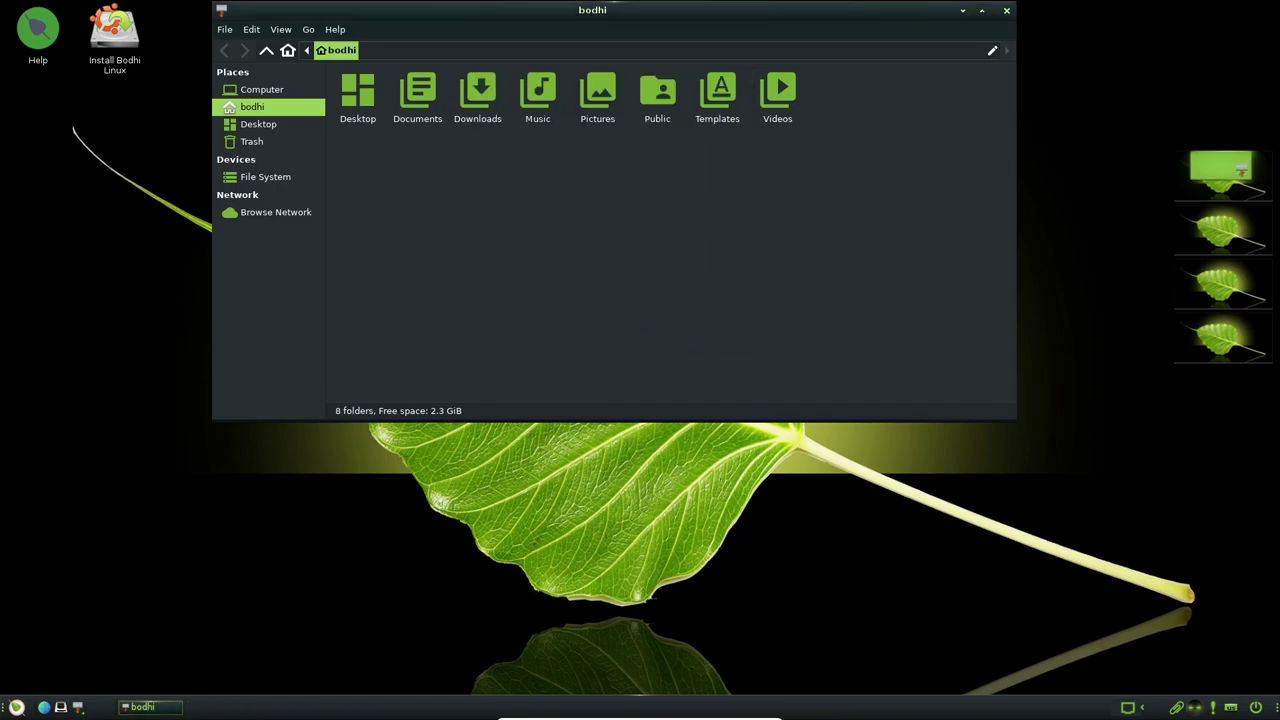
pyautogui.click(1007, 11)
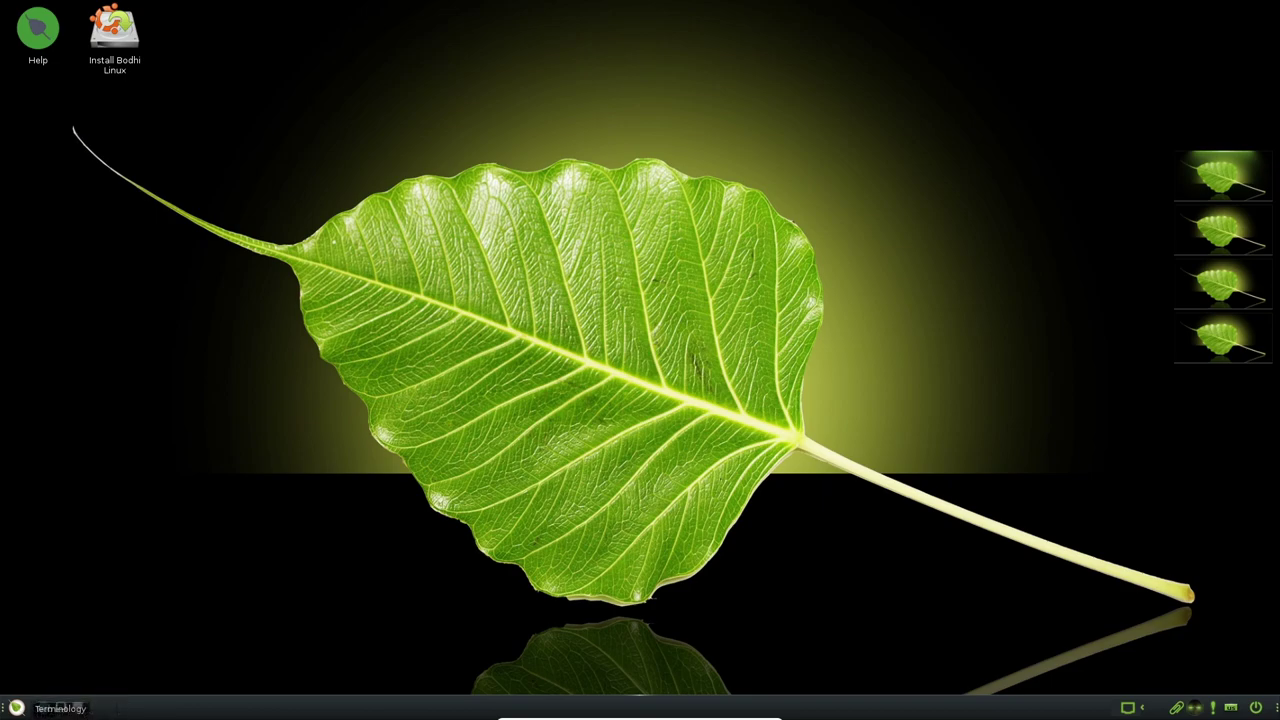
# Step: Launch the Leafpad text editor, view its version information and close it
pyautogui.click(16, 707)
pyautogui.moveTo(42, 585)
pyautogui.moveTo(190, 567)
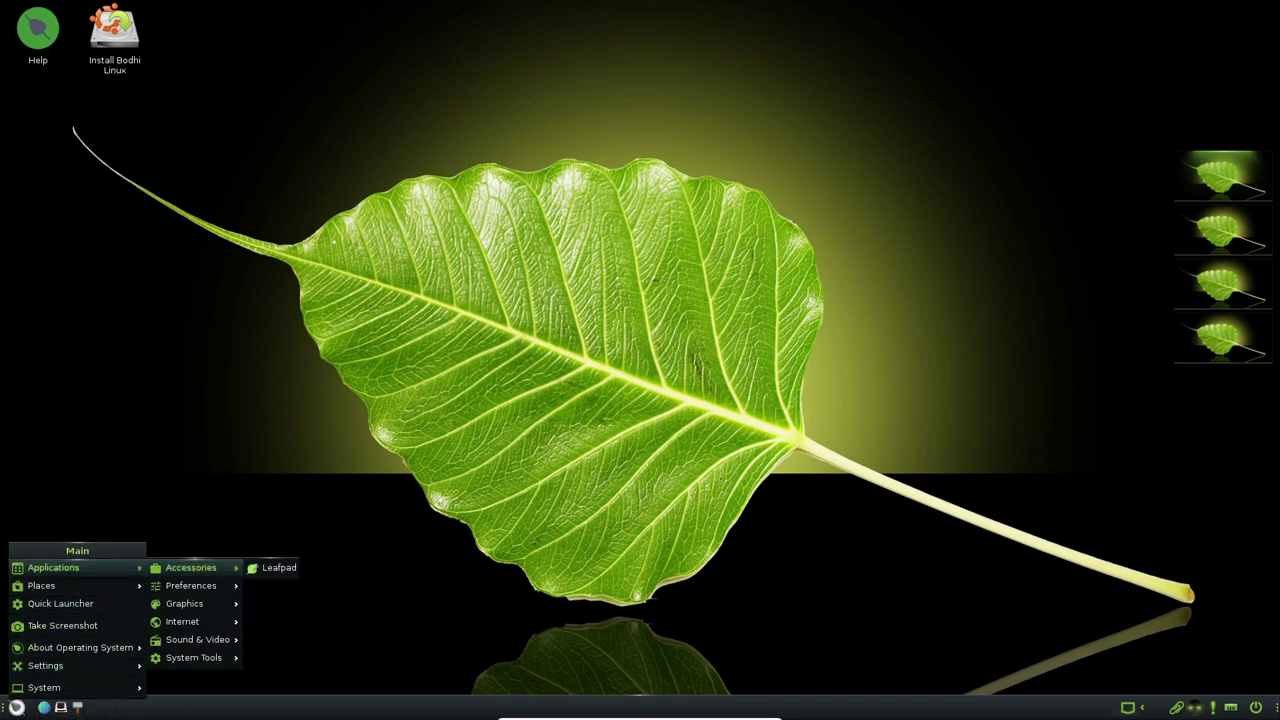
pyautogui.click(275, 567)
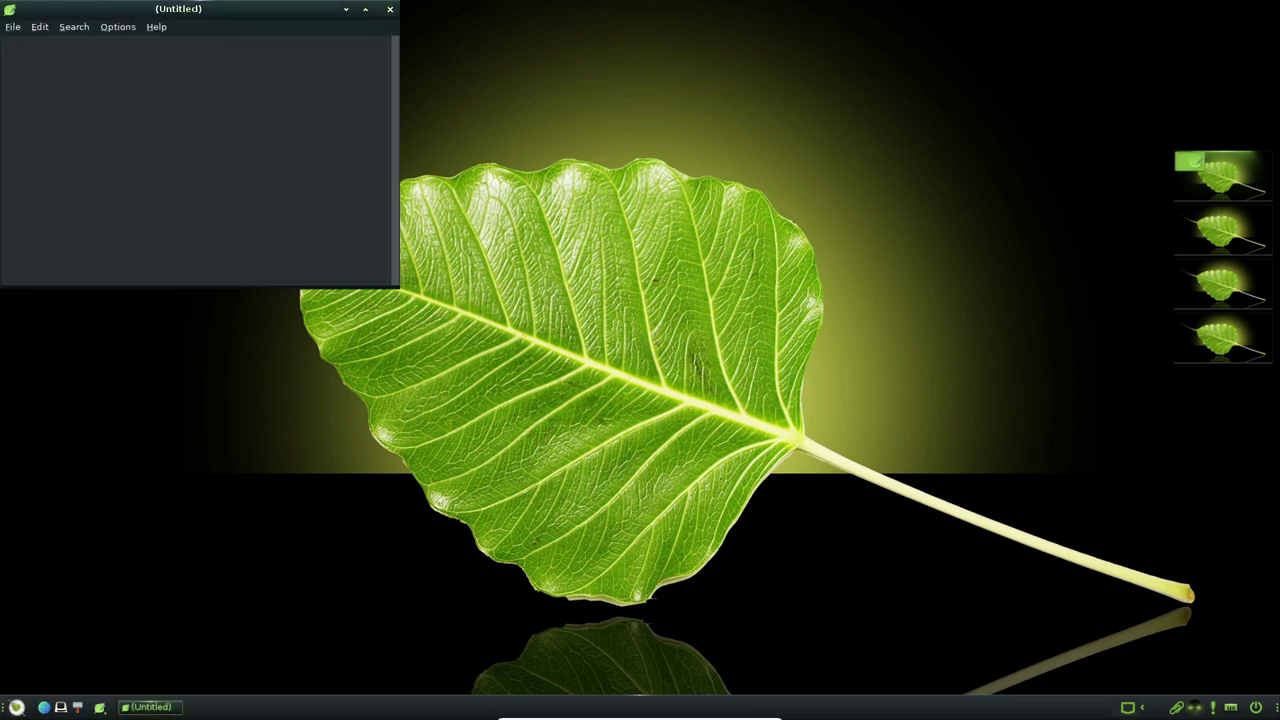
pyautogui.click(512, 82)
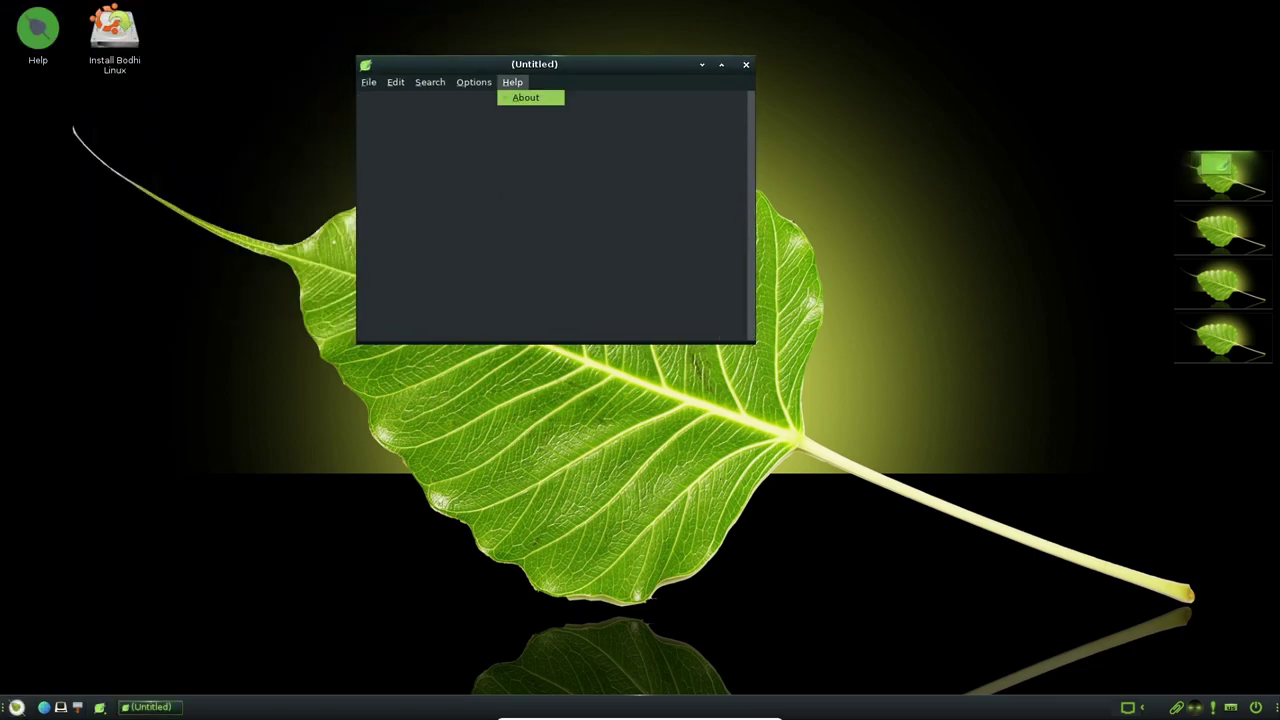
pyautogui.click(520, 98)
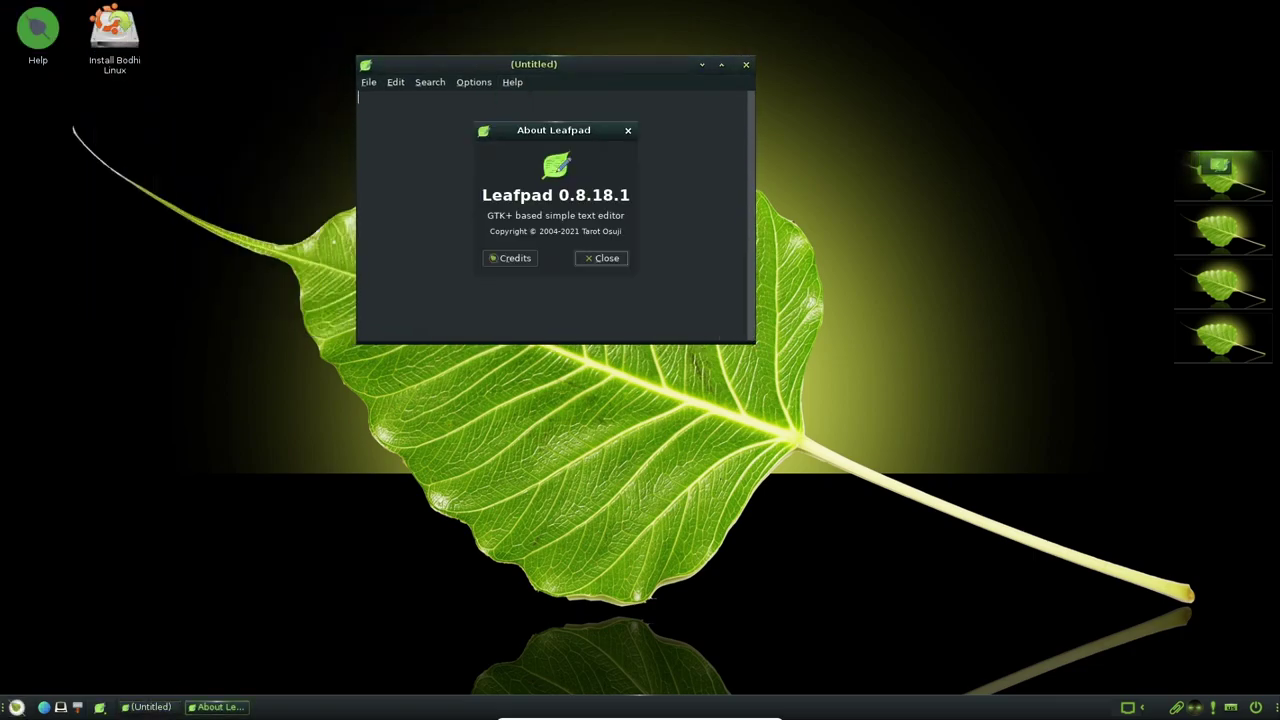
pyautogui.click(601, 258)
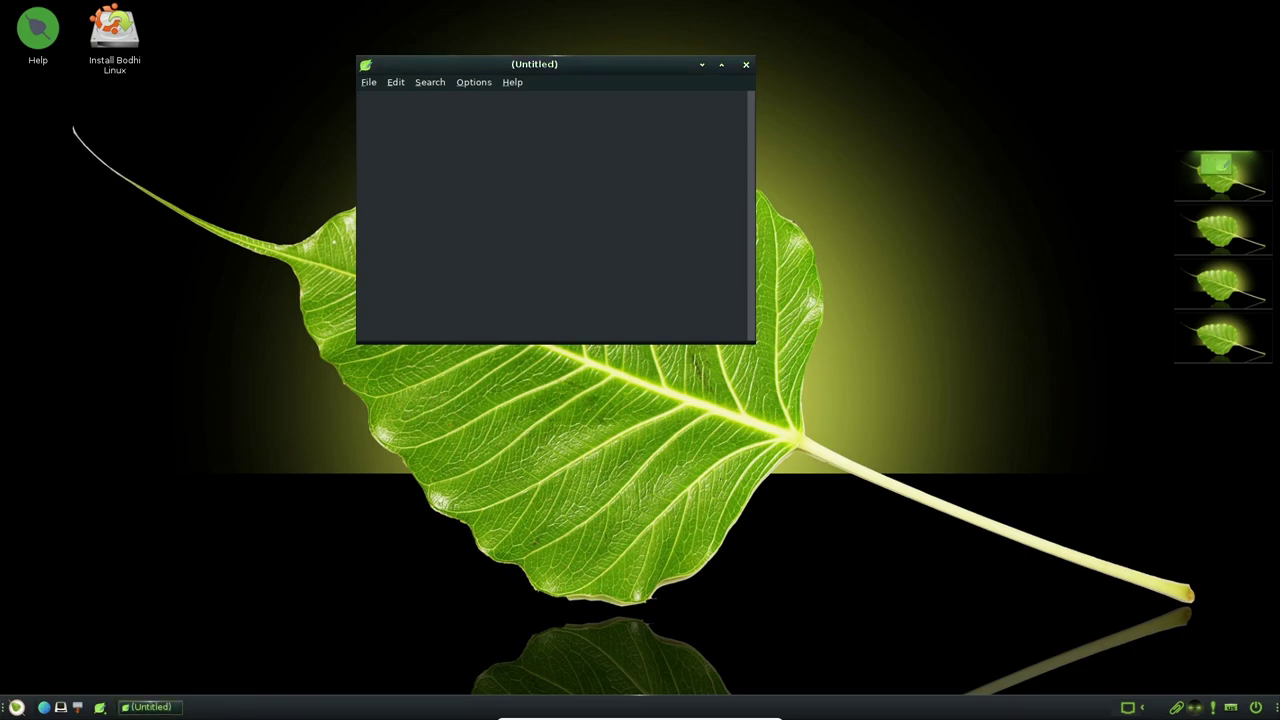
pyautogui.click(746, 65)
# Step: Open Monitor Settings, enlarge and reposition the window, and examine the resolution and orientation options of the Virtual1 display
pyautogui.click(17, 707)
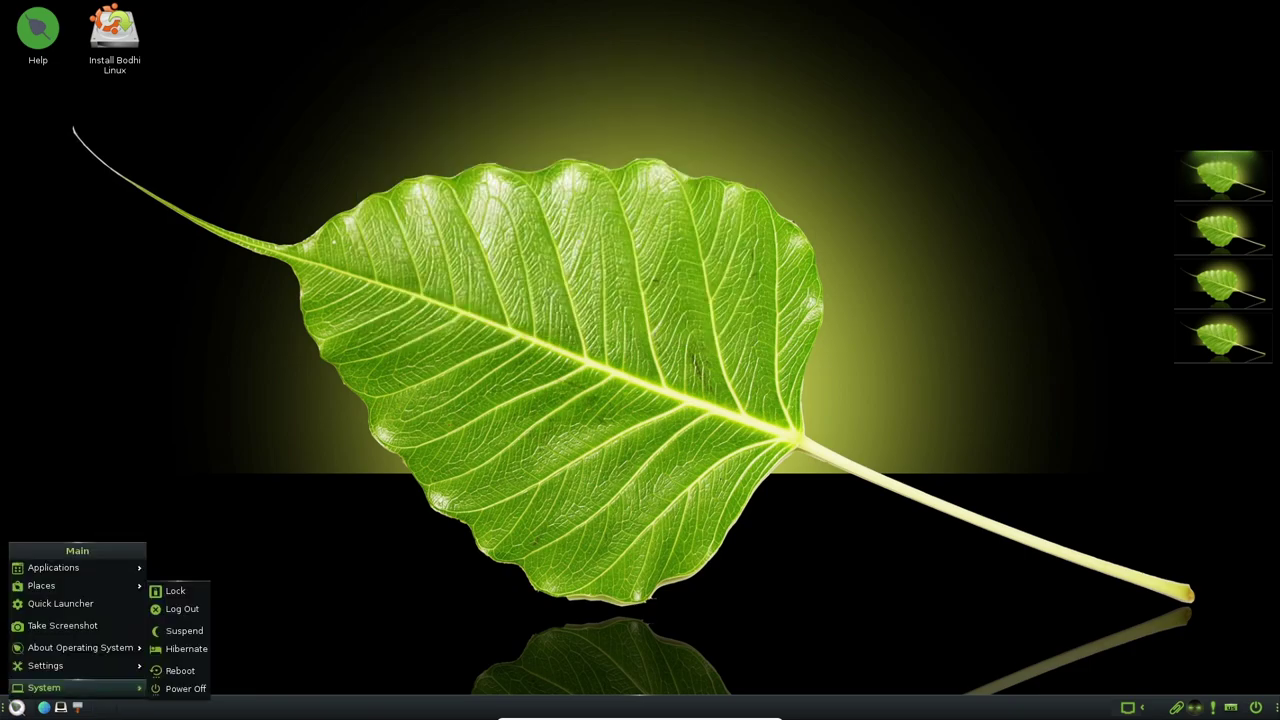
pyautogui.moveTo(54, 568)
pyautogui.moveTo(191, 586)
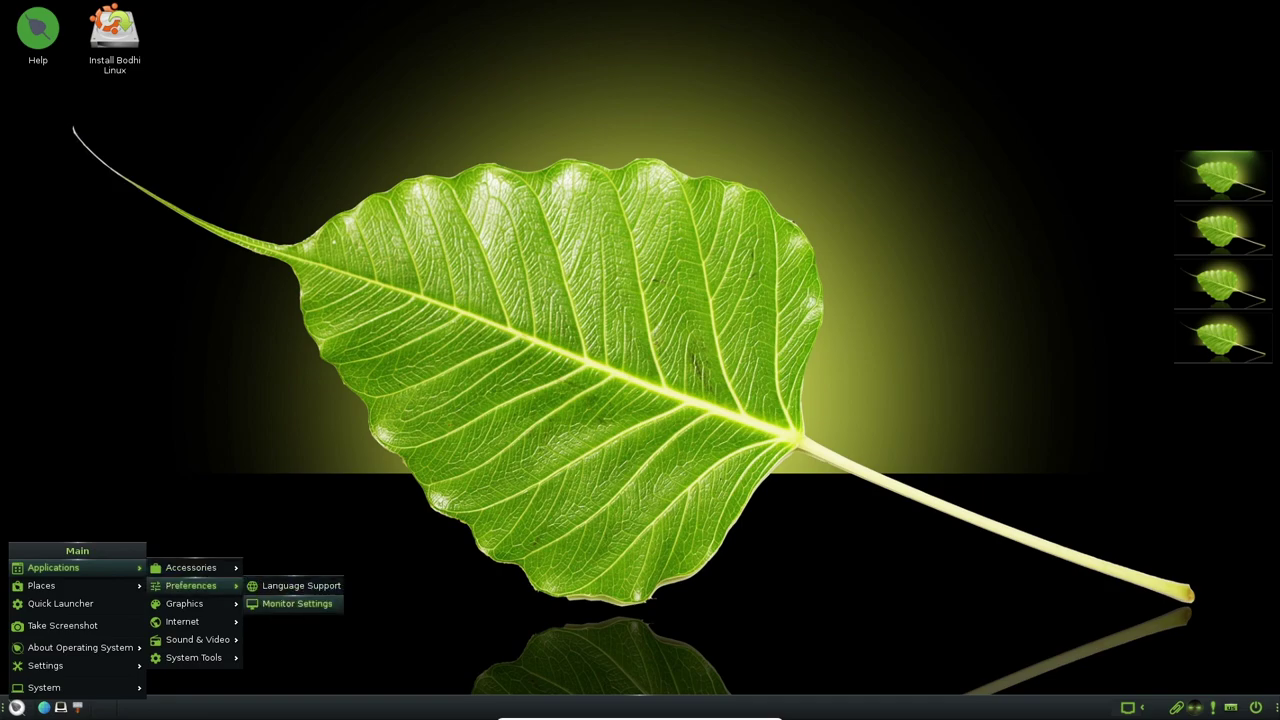
pyautogui.click(297, 603)
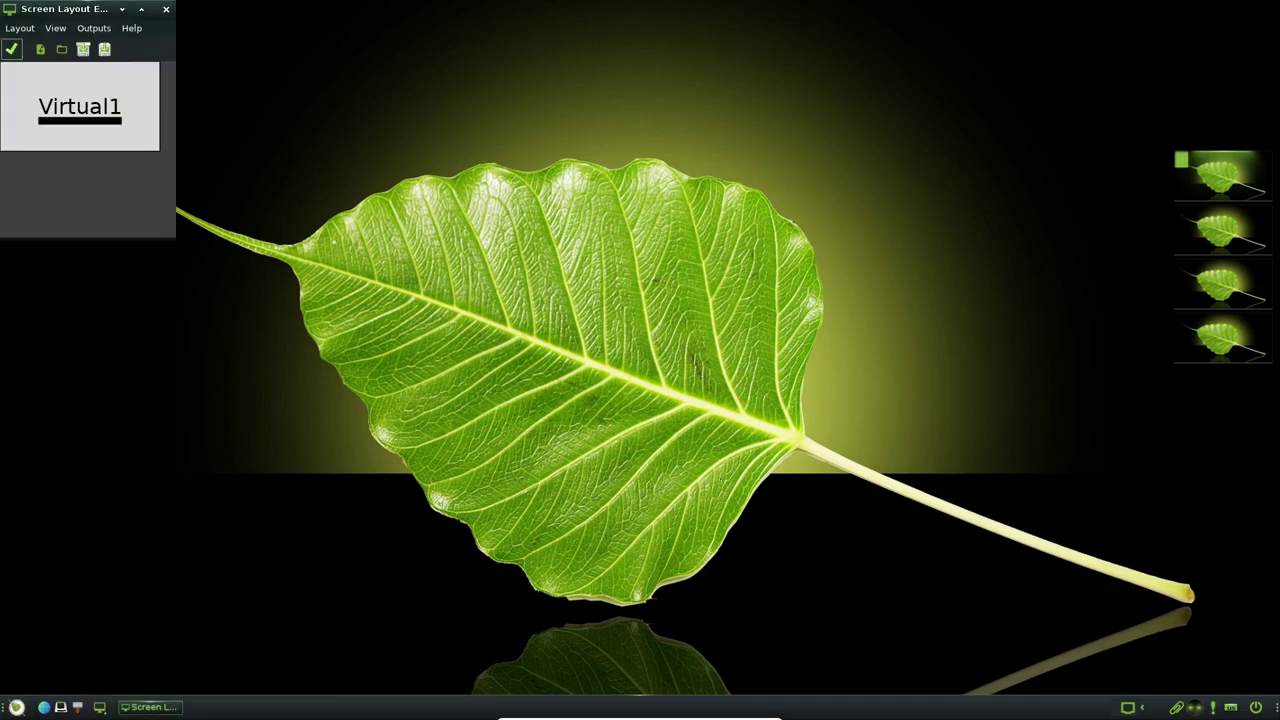
pyautogui.moveTo(175, 239); pyautogui.dragTo(645, 422)
pyautogui.moveTo(400, 9); pyautogui.dragTo(701, 40)
pyautogui.rightClick(402, 118)
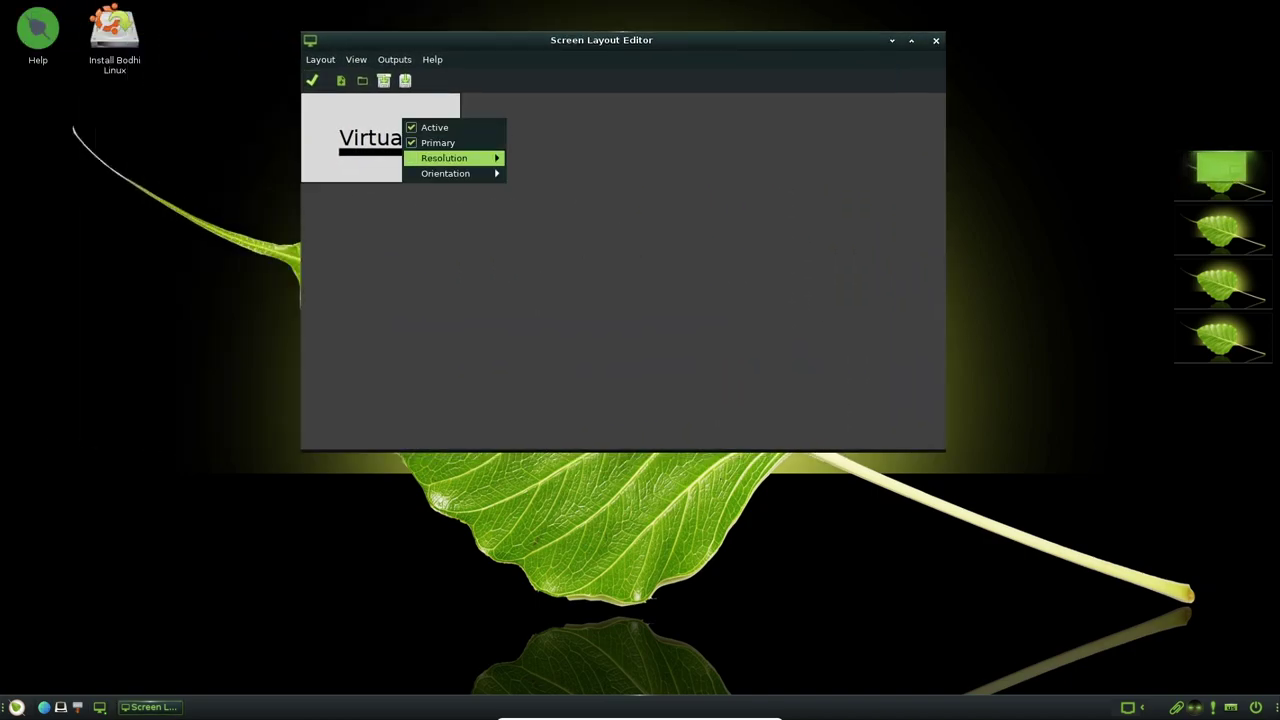
pyautogui.moveTo(444, 158)
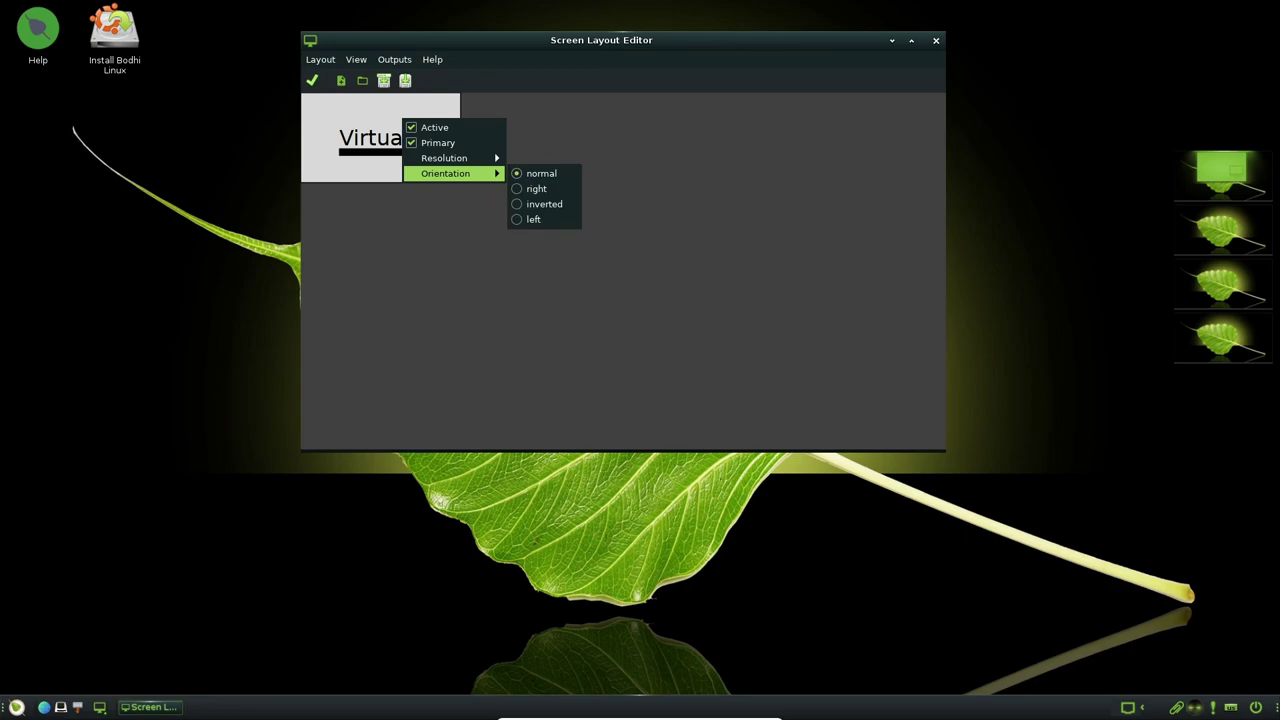
pyautogui.press('Escape')
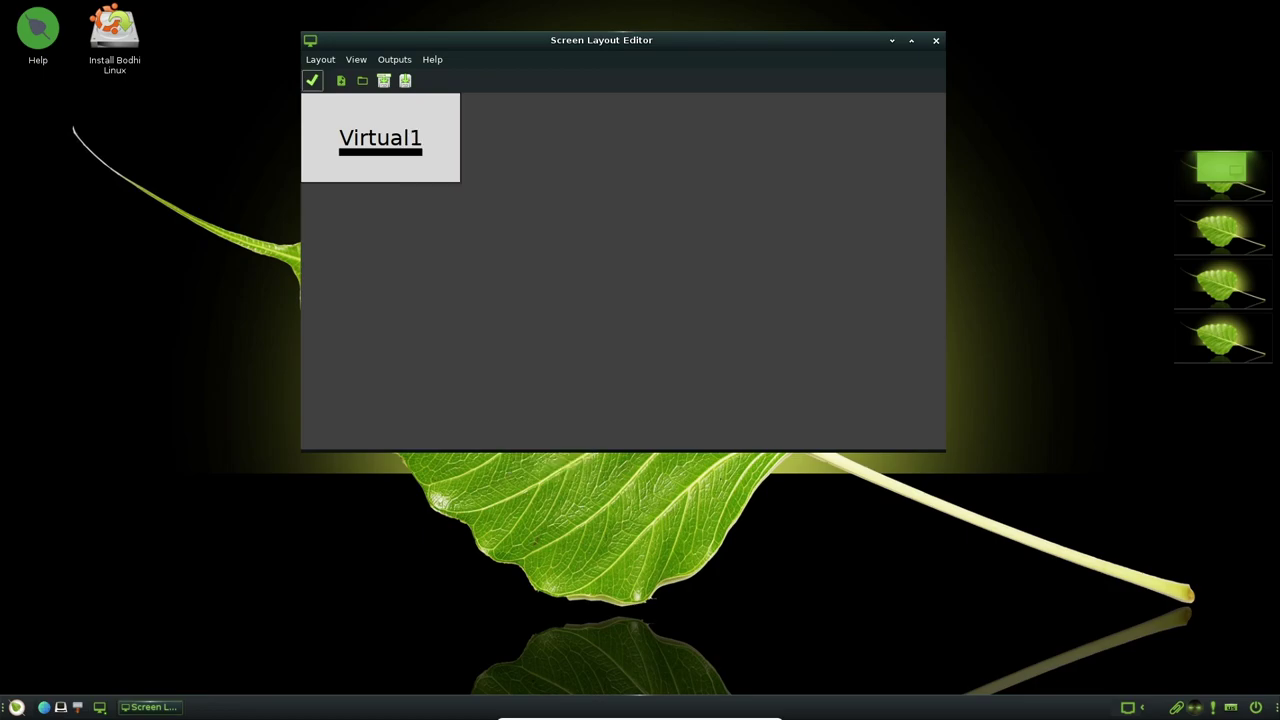
# Step: View the version information of the Screen Layout Editor and close the application
pyautogui.click(432, 59)
pyautogui.click(450, 77)
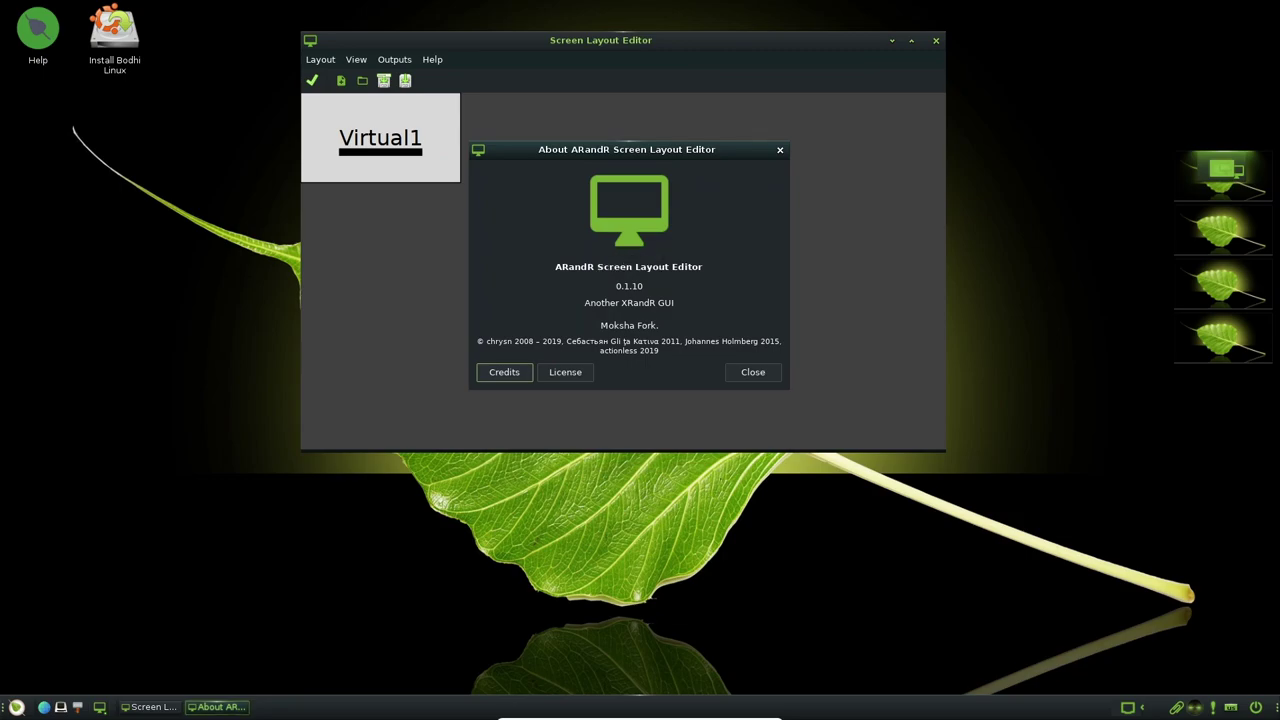
pyautogui.click(780, 150)
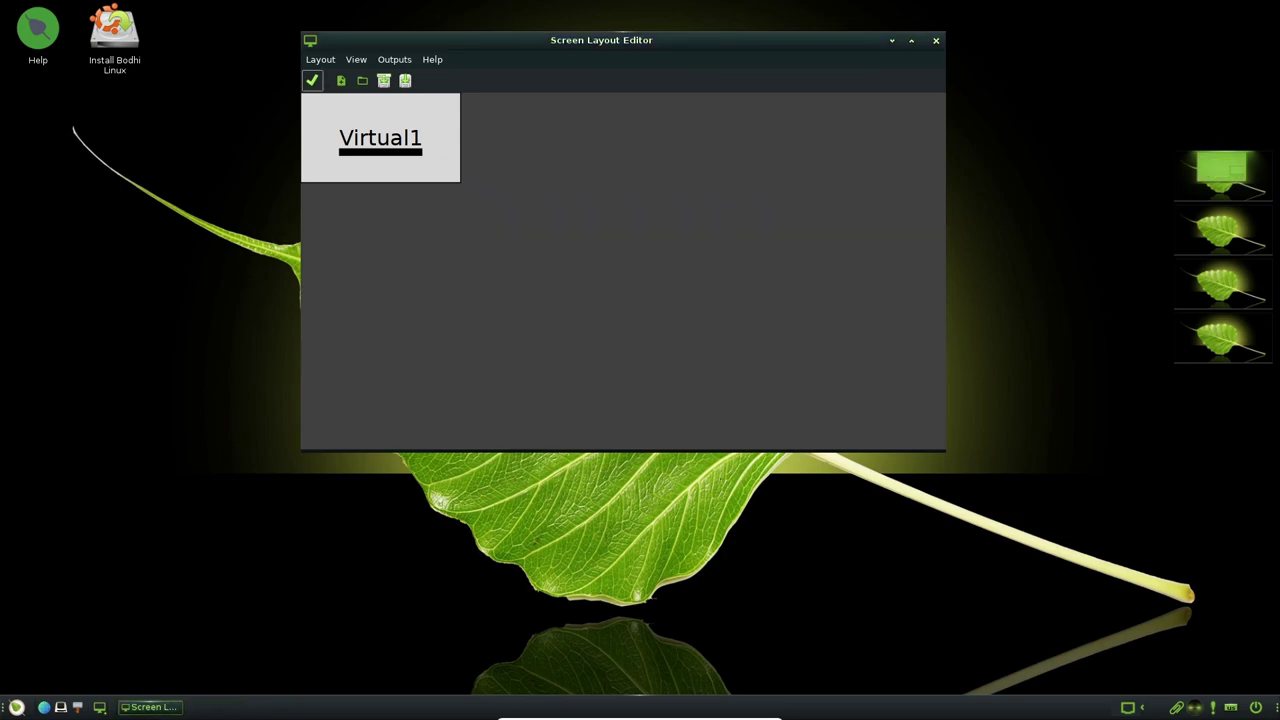
pyautogui.click(936, 41)
# Step: Launch the Ephoto image viewer, view the About page in its settings and close it
pyautogui.click(17, 707)
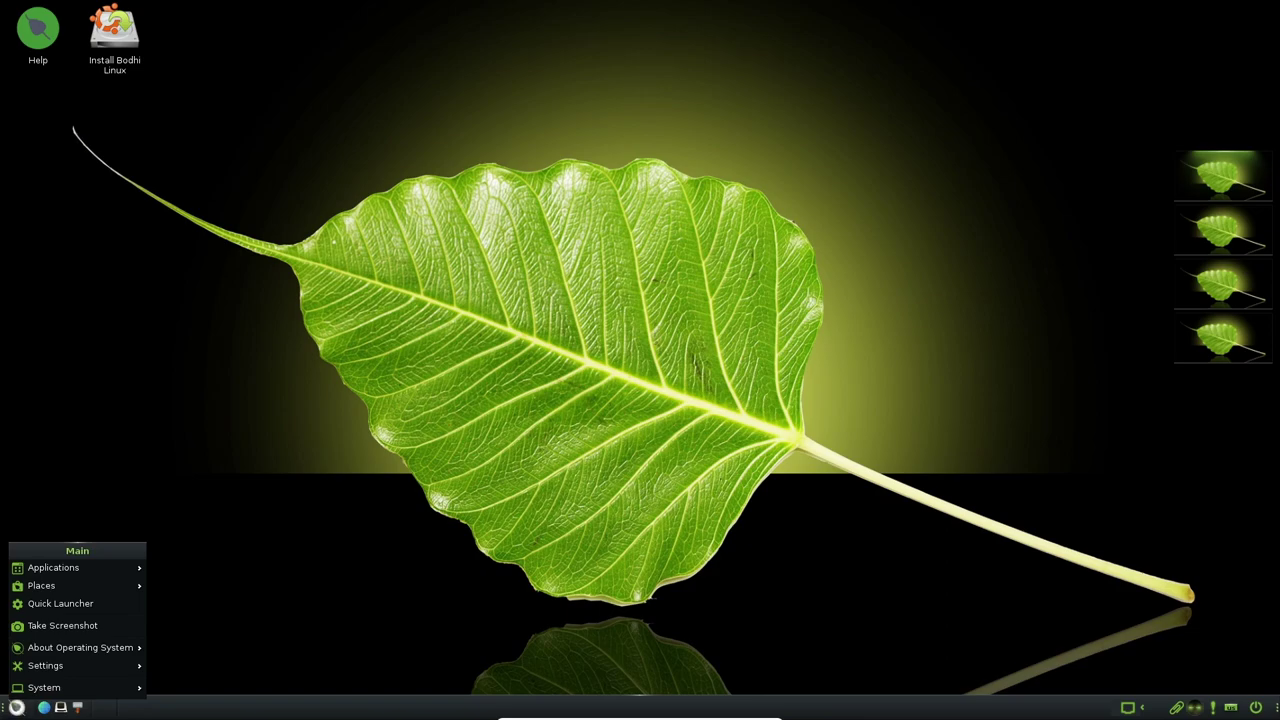
pyautogui.moveTo(54, 568)
pyautogui.moveTo(191, 586)
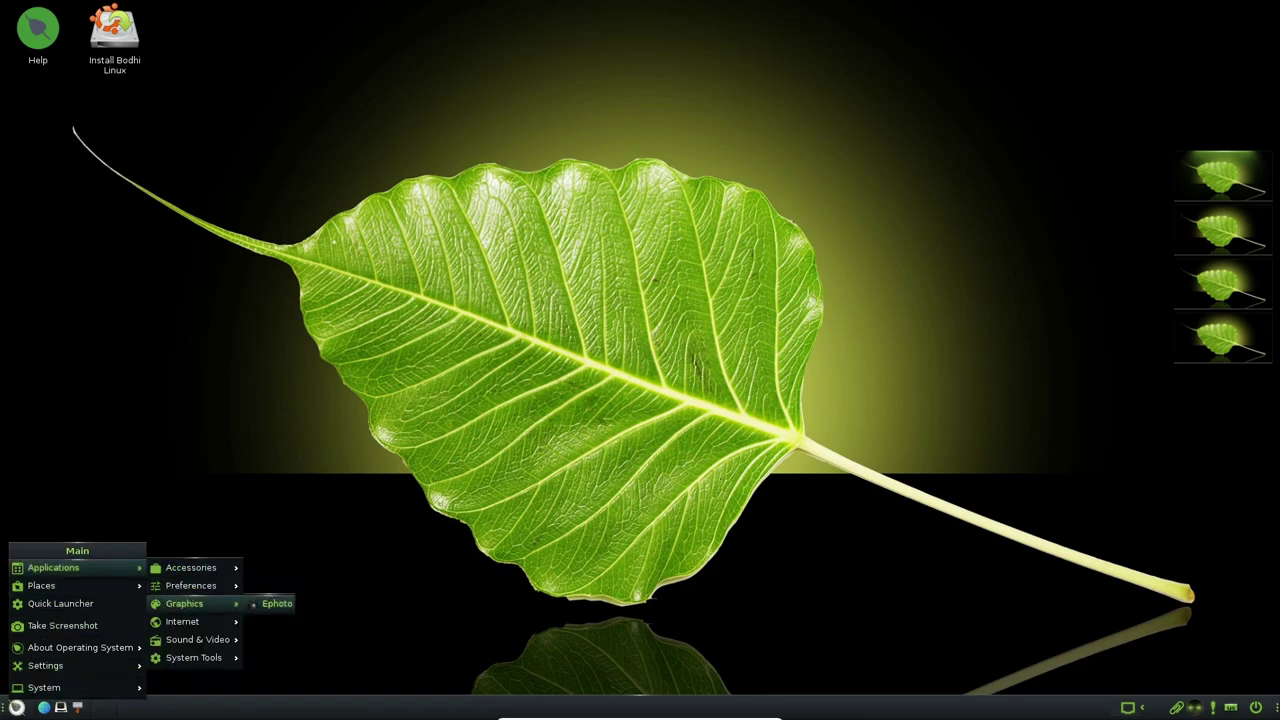
pyautogui.click(277, 603)
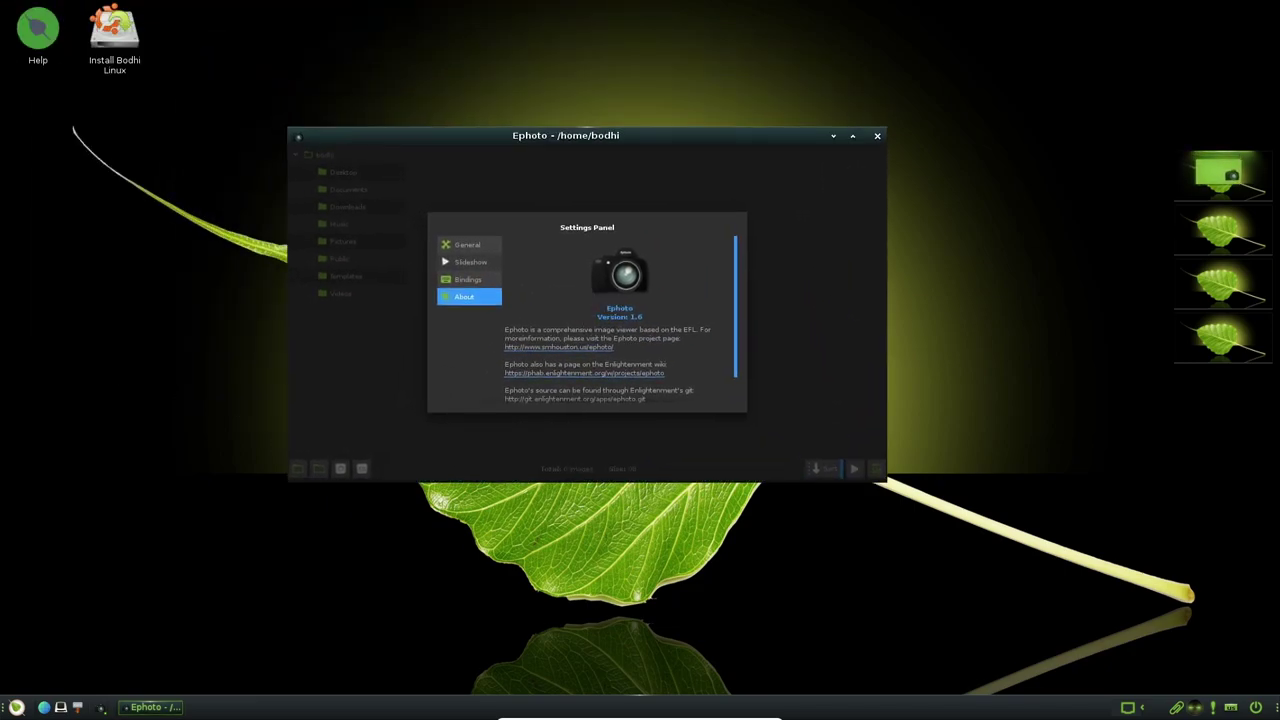
pyautogui.click(877, 136)
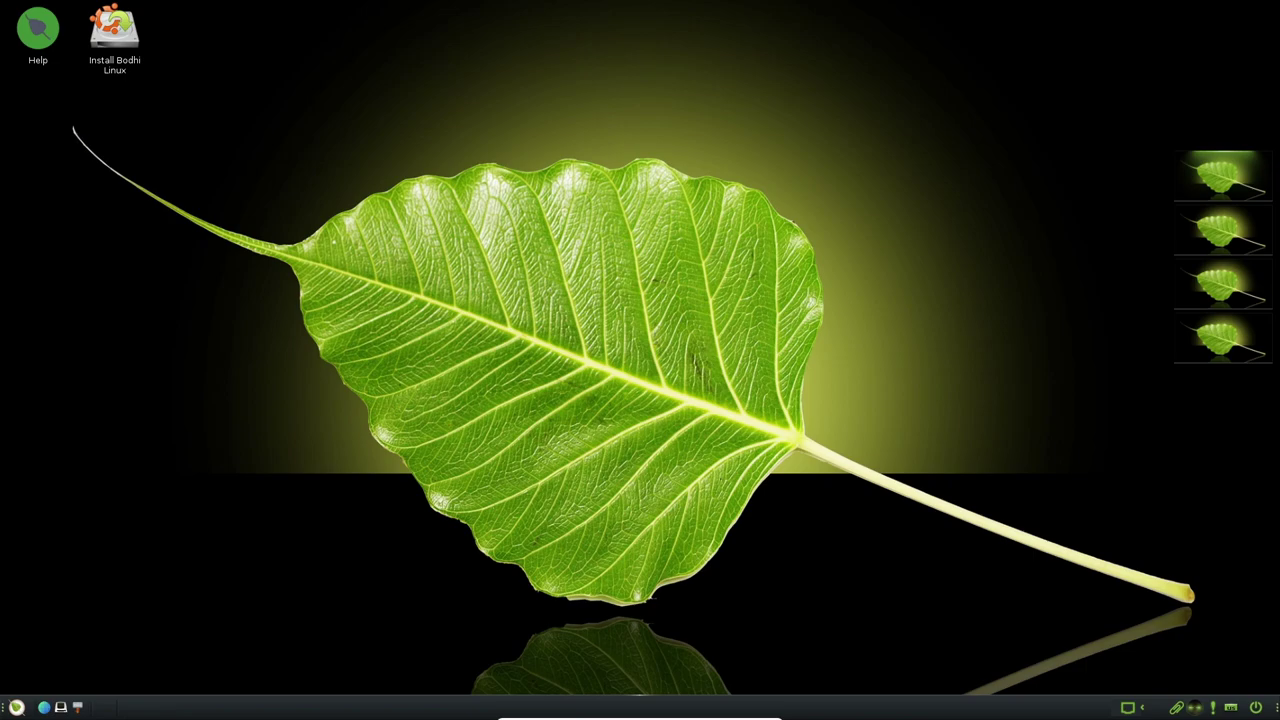
# Step: Launch the Web browser, view its version information and close it
pyautogui.click(17, 707)
pyautogui.moveTo(54, 568)
pyautogui.moveTo(185, 604)
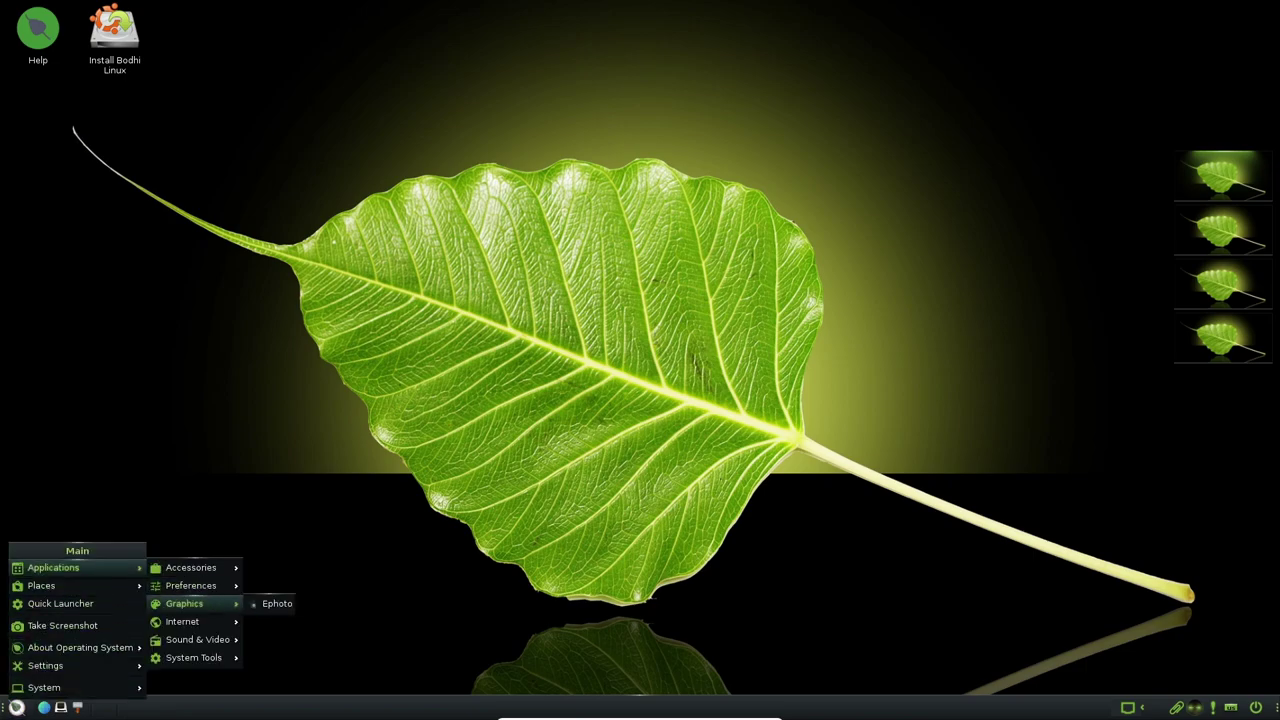
pyautogui.click(265, 622)
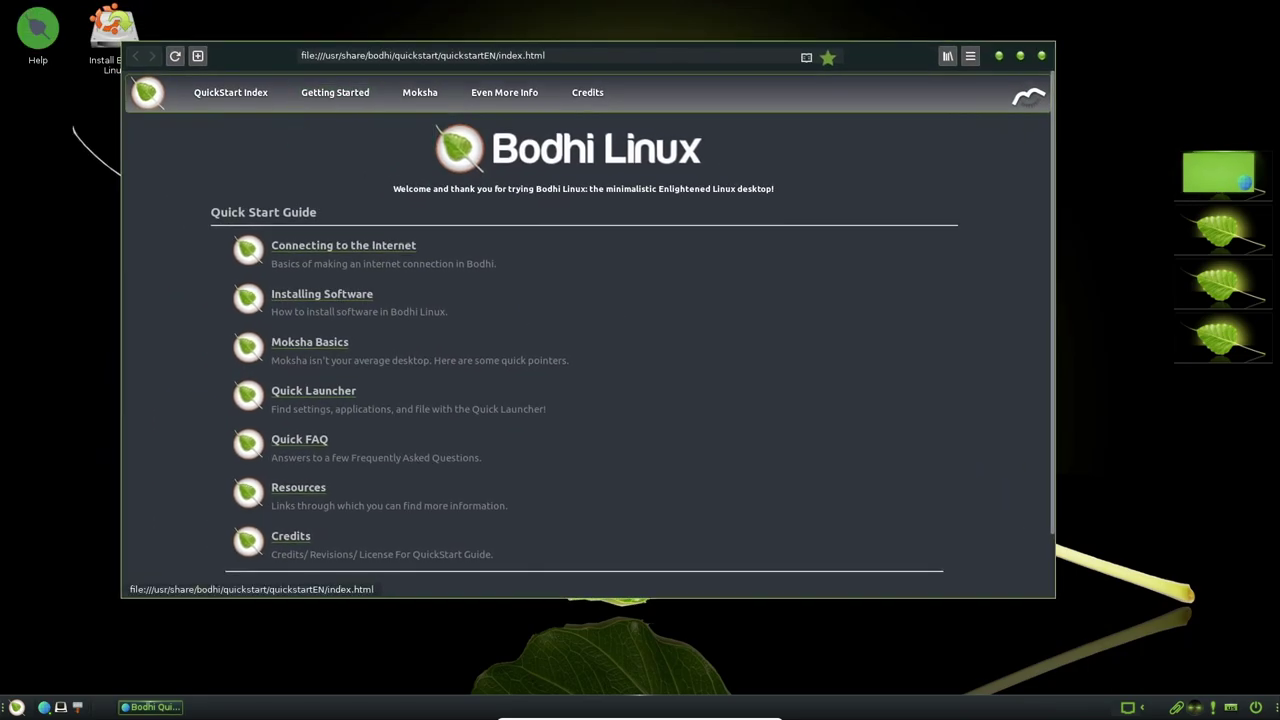
pyautogui.click(970, 56)
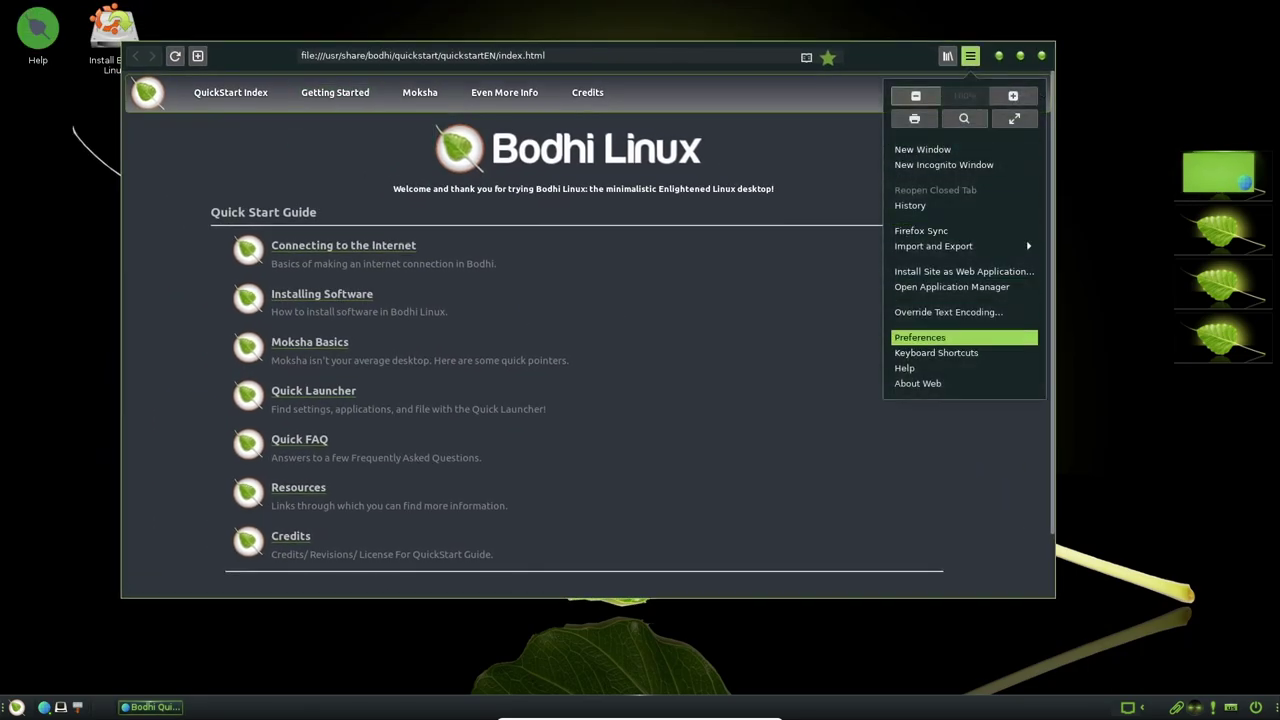
pyautogui.click(917, 383)
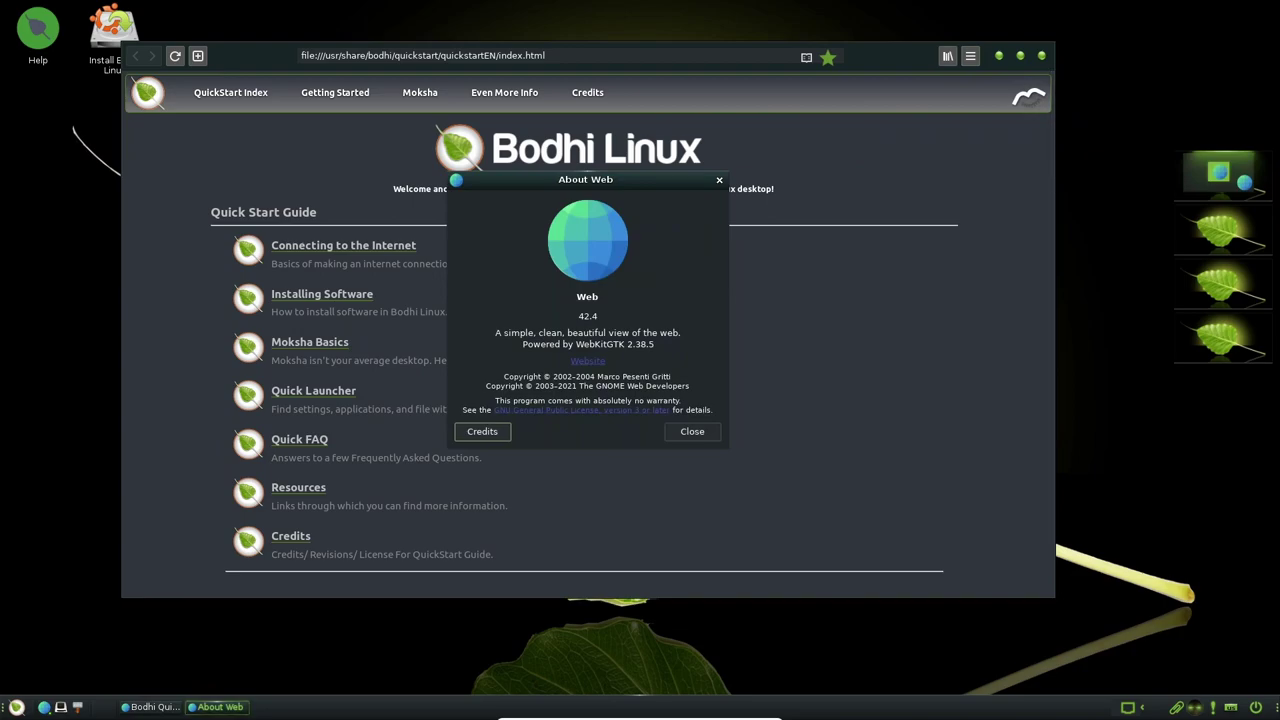
pyautogui.click(692, 431)
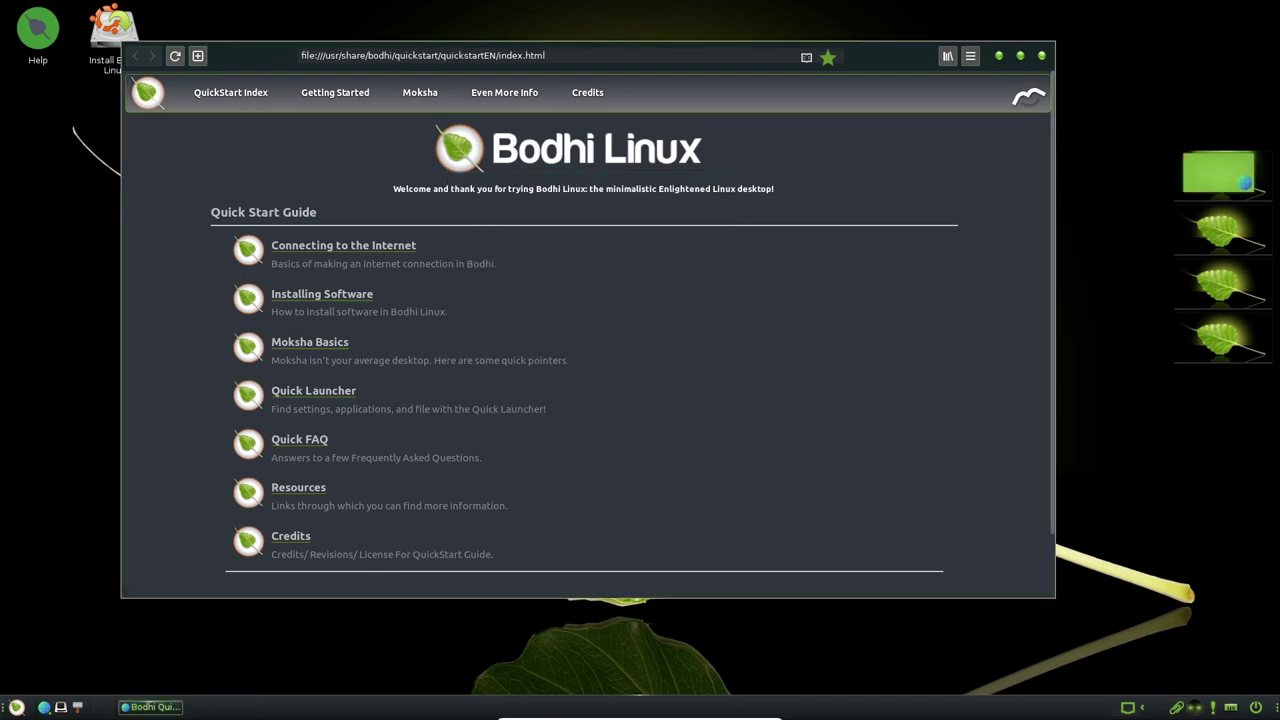
pyautogui.click(1042, 56)
# Step: Launch the PulseAudio Volume Control from the Sound & Video applications
pyautogui.rightClick(518, 170)
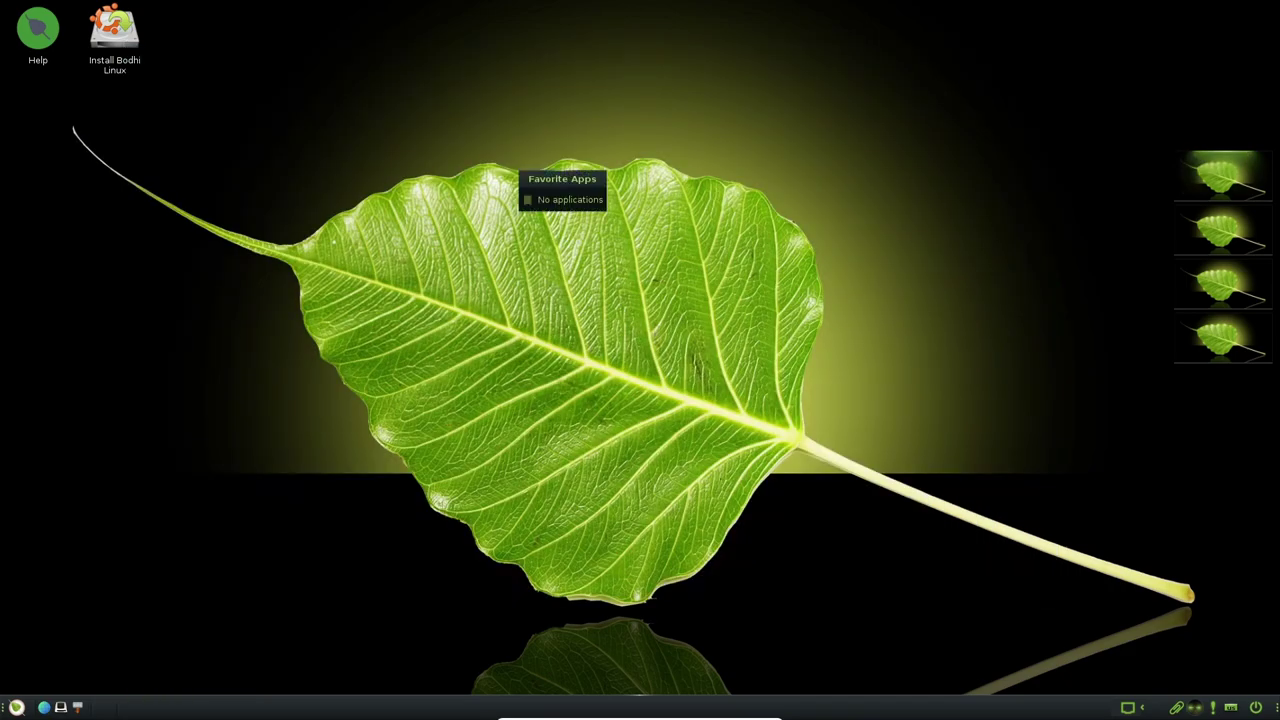
pyautogui.press('Escape')
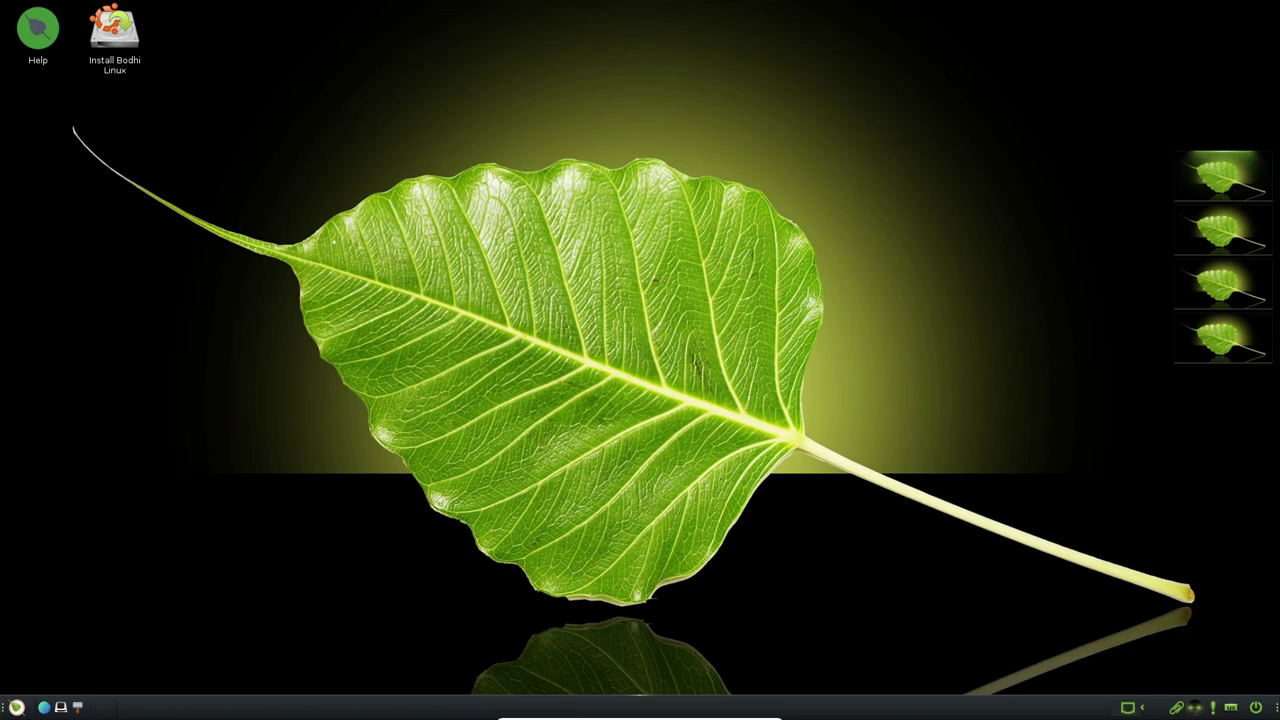
pyautogui.click(17, 707)
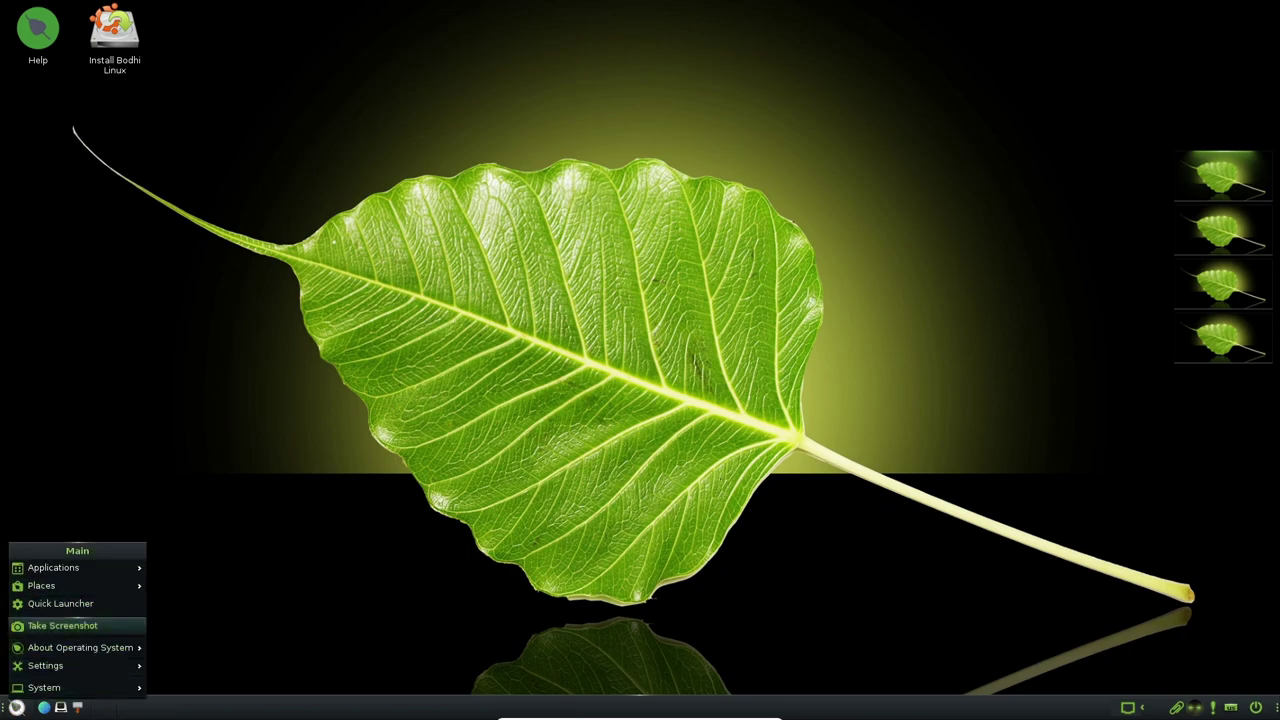
pyautogui.press('Up')
pyautogui.press('Up')
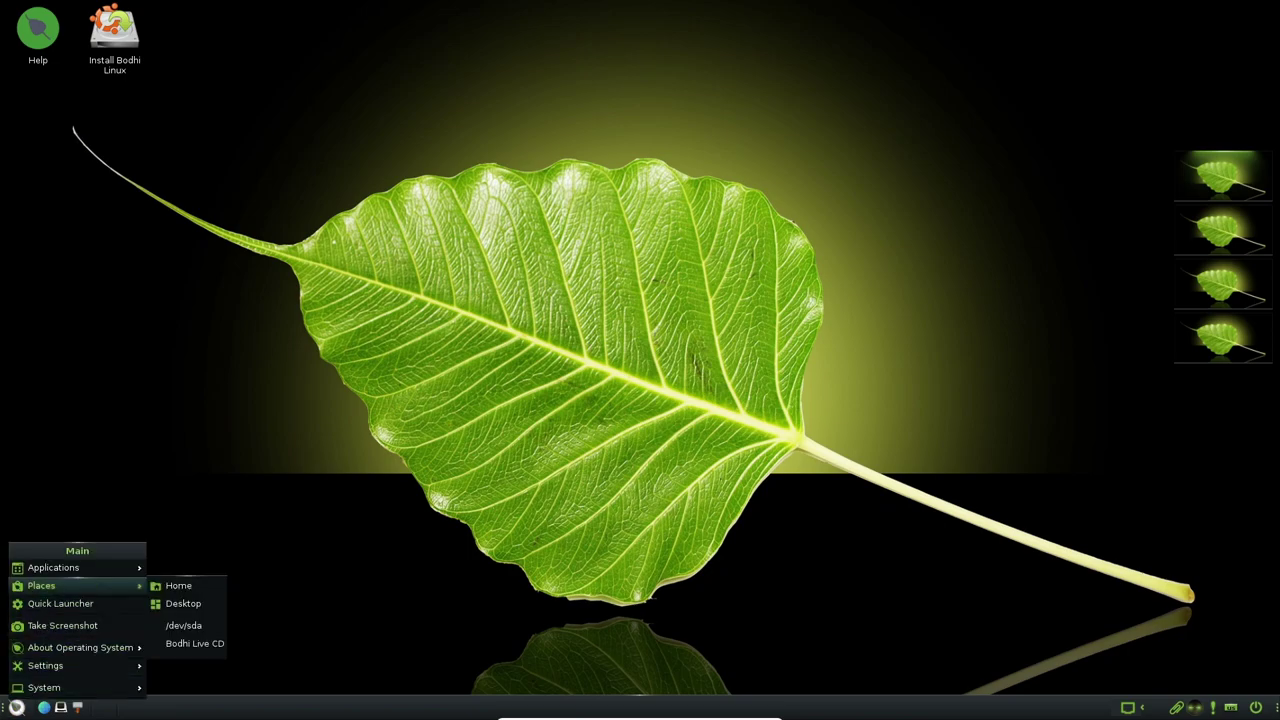
pyautogui.press('Up')
pyautogui.press('Right')
pyautogui.press('Down')
pyautogui.press('Down')
pyautogui.press('Down')
pyautogui.press('Down')
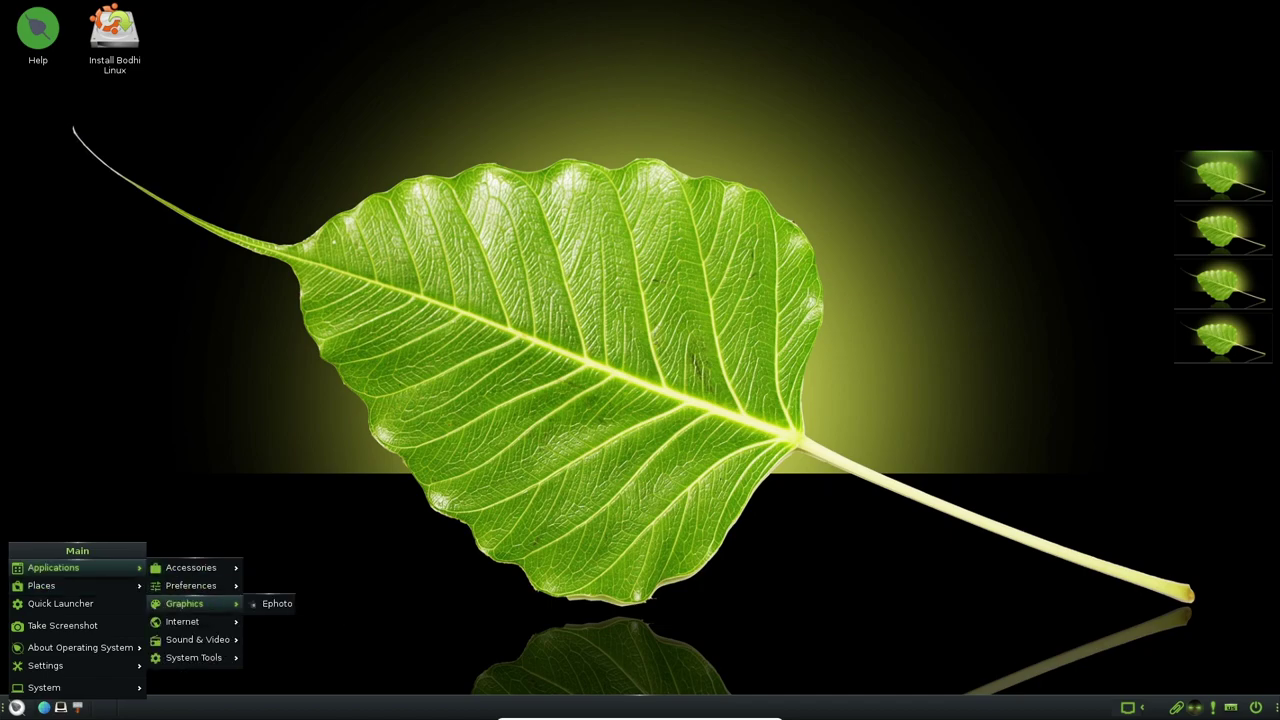
pyautogui.press('Right')
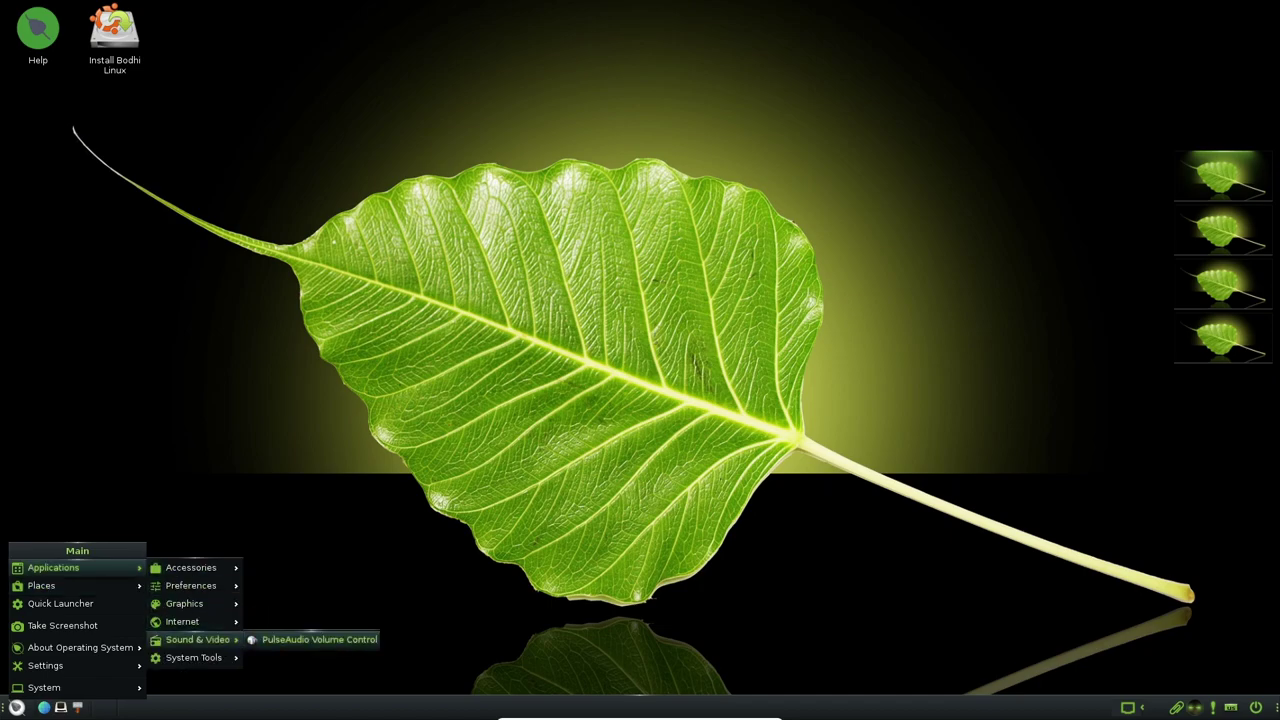
pyautogui.press('Return')
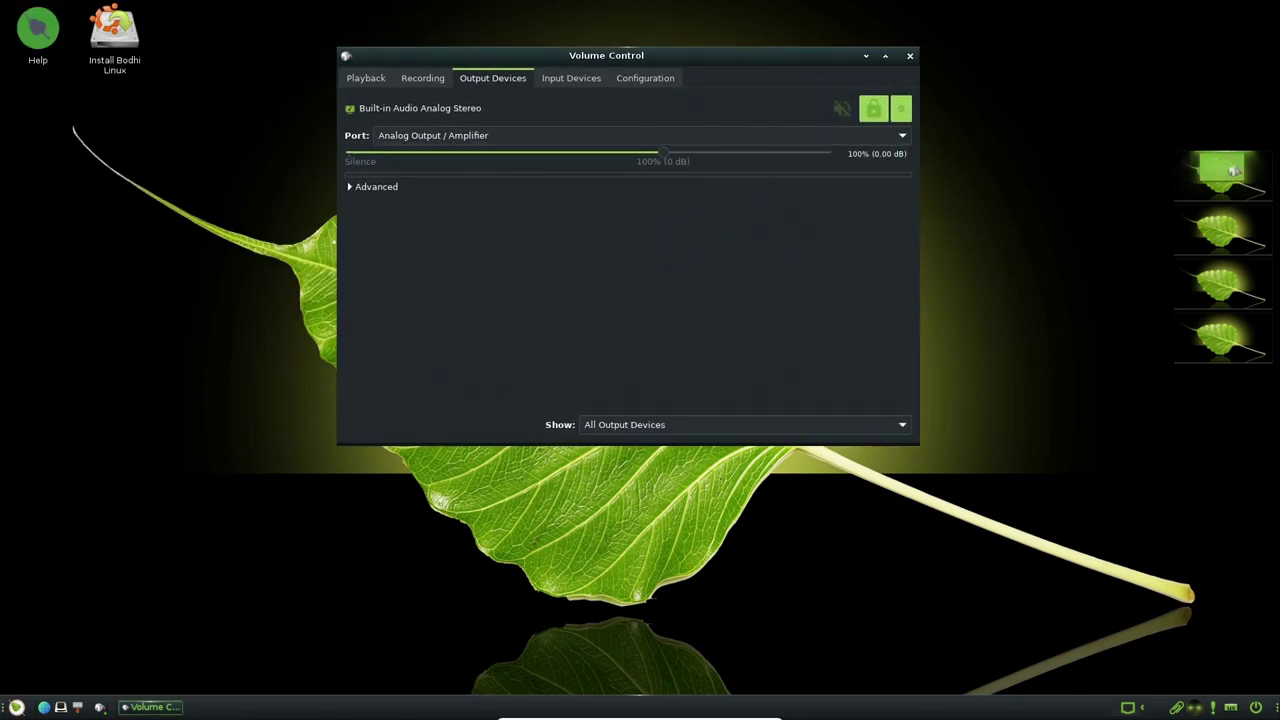
# Step: View the Configuration, Input Devices, Output Devices and Playback pages of Volume Control and close it
pyautogui.click(645, 78)
pyautogui.click(571, 78)
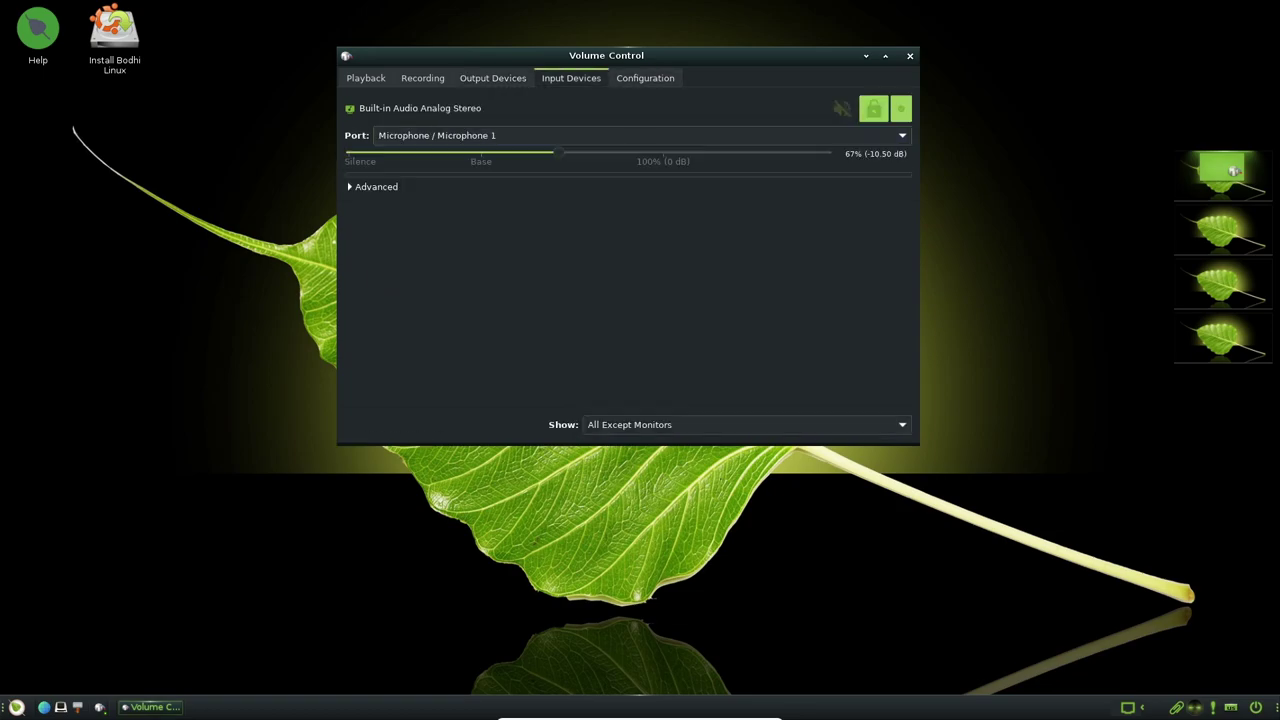
pyautogui.click(493, 78)
pyautogui.press('Left')
pyautogui.press('Left')
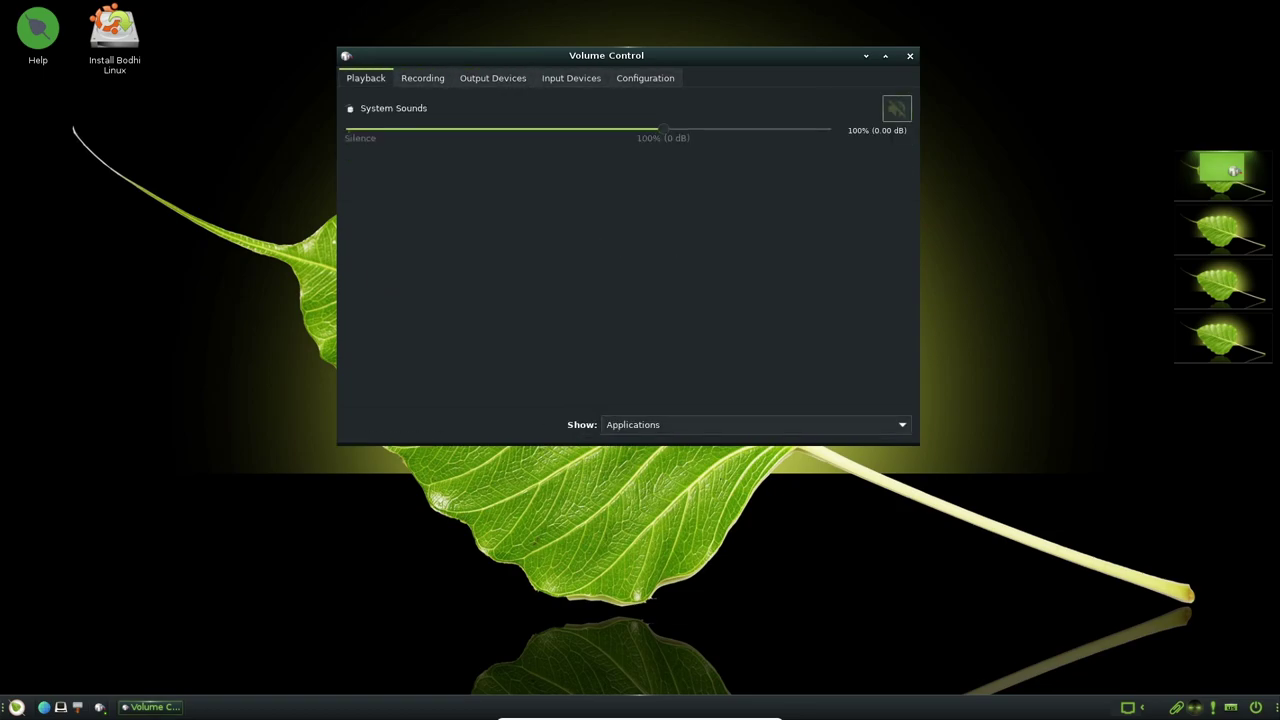
pyautogui.hotkey('alt', 'F4')
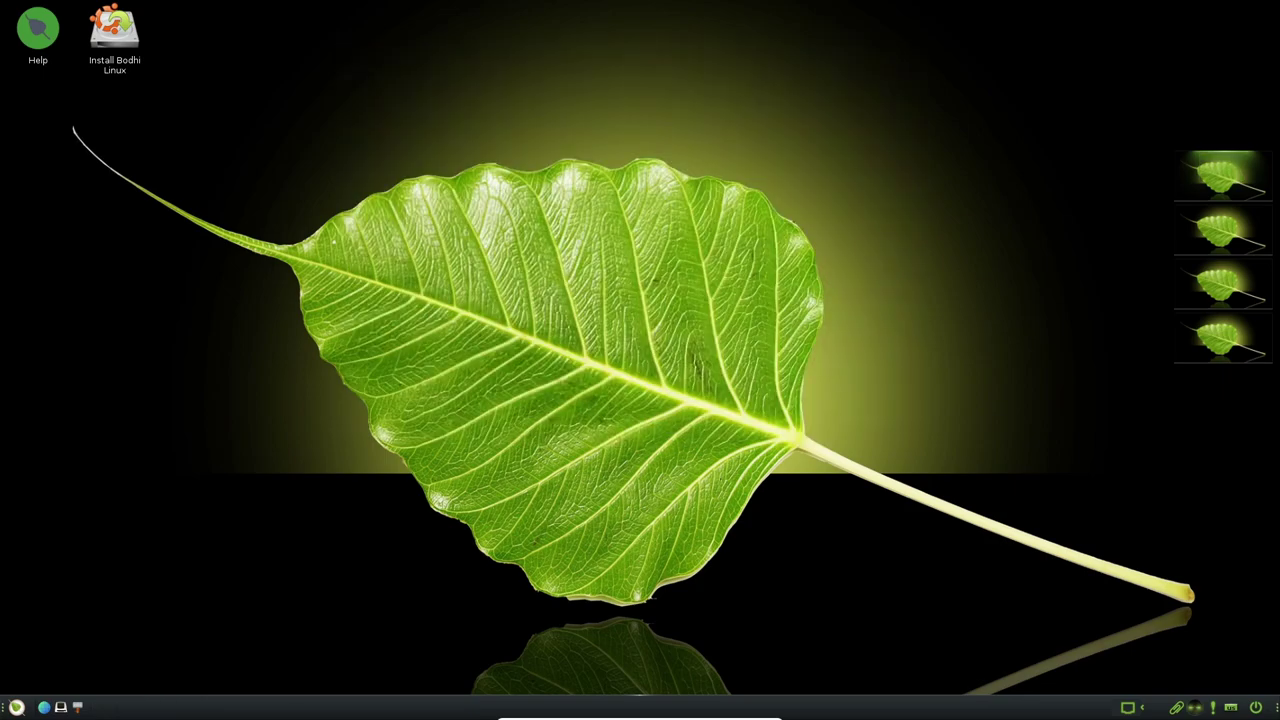
# Step: Open the Settings Panel, move its window toward the upper part of the desktop and enlarge it to fit all category icons
pyautogui.click(17, 707)
pyautogui.moveTo(76, 666)
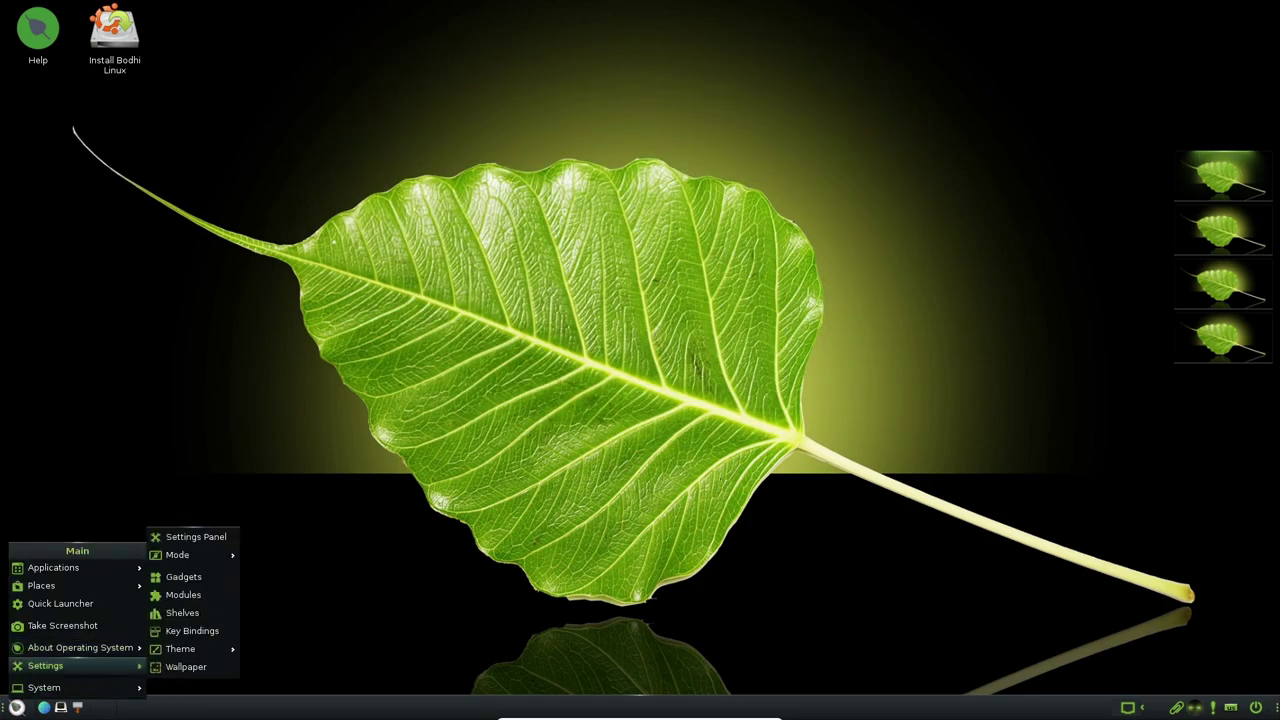
pyautogui.moveTo(190, 649)
pyautogui.press('Right')
pyautogui.press('Left')
pyautogui.press('Up')
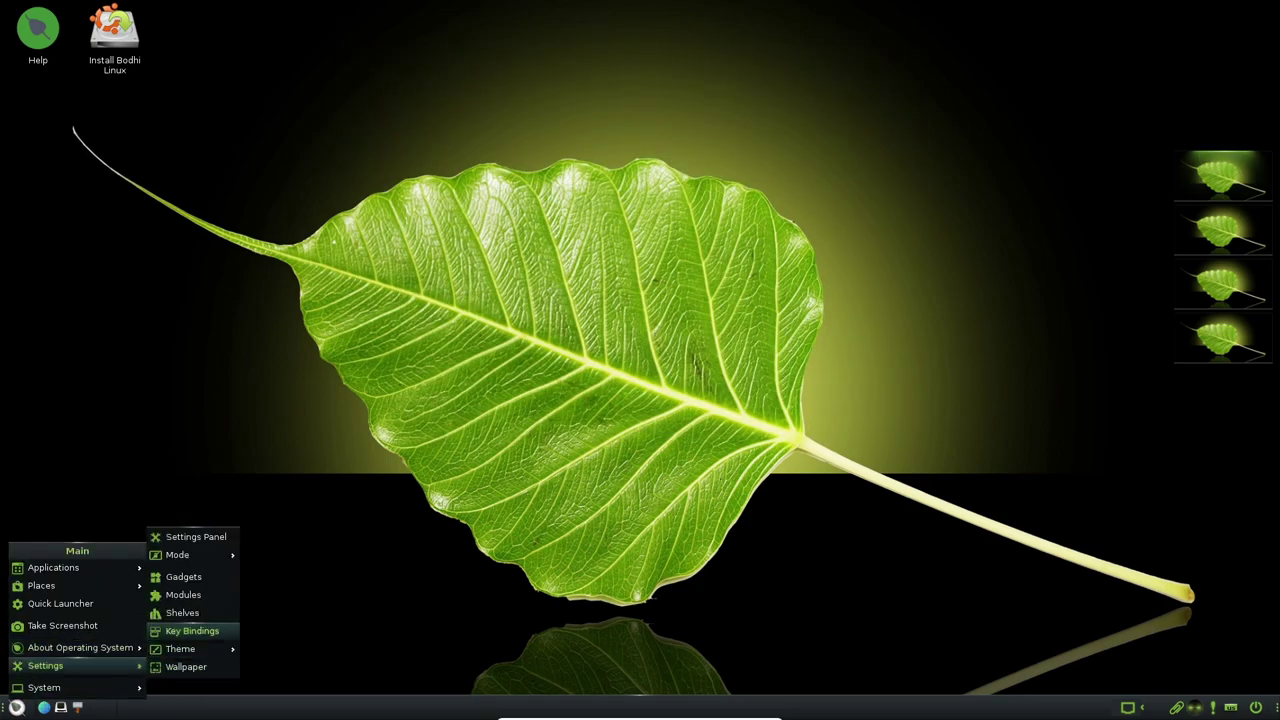
pyautogui.press('Up')
pyautogui.press('Up')
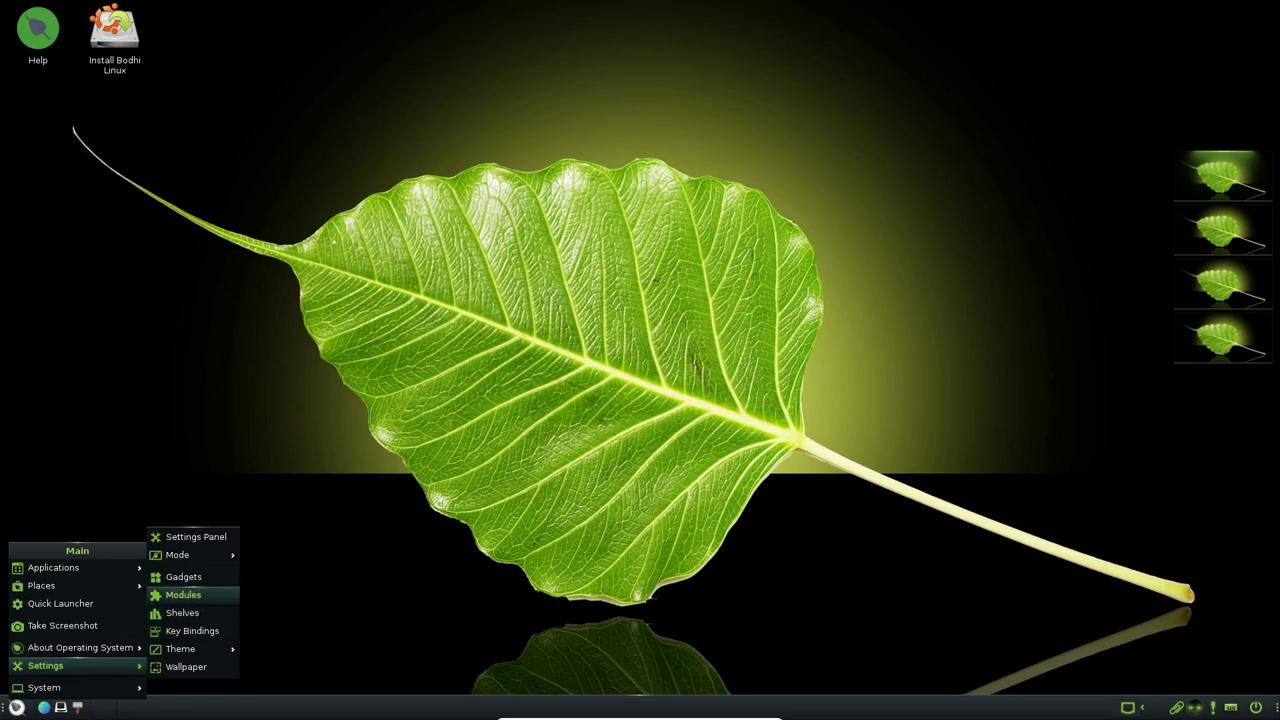
pyautogui.press('Up')
pyautogui.press('Up')
pyautogui.press('Right')
pyautogui.press('Left')
pyautogui.press('Up')
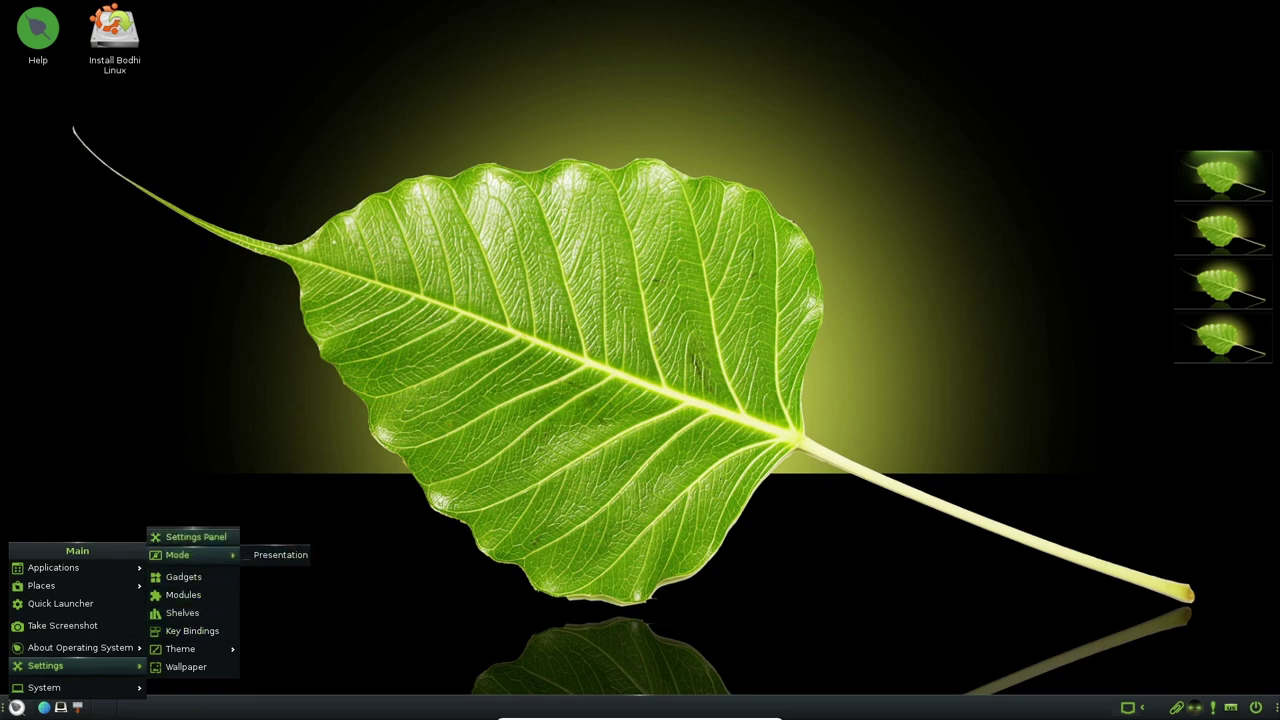
pyautogui.press('Return')
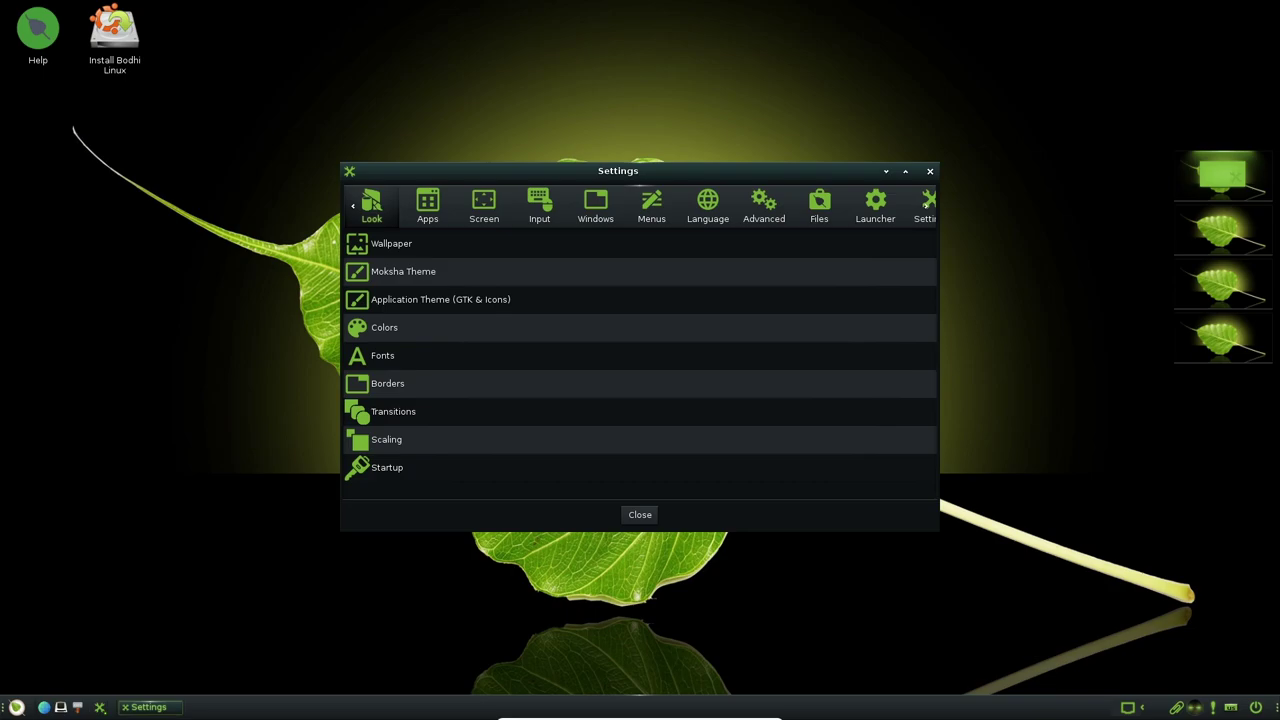
pyautogui.moveTo(618, 171); pyautogui.dragTo(562, 114)
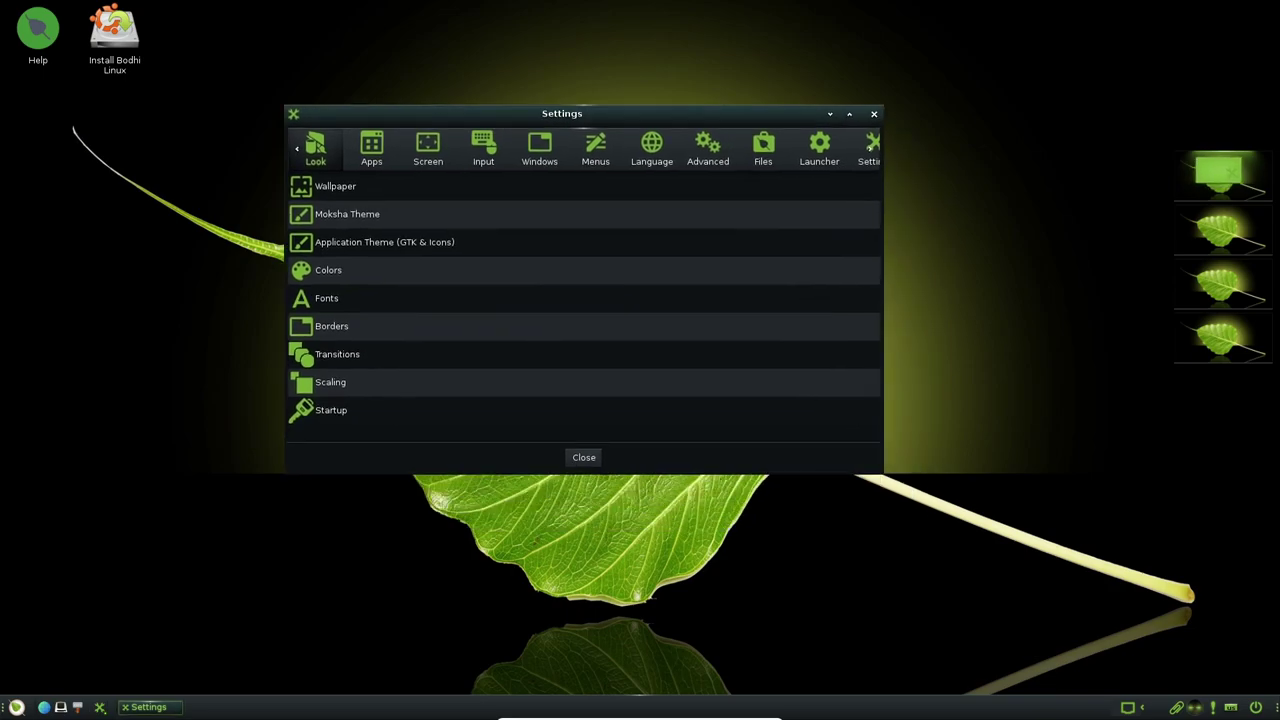
pyautogui.moveTo(882, 472); pyautogui.dragTo(1091, 564)
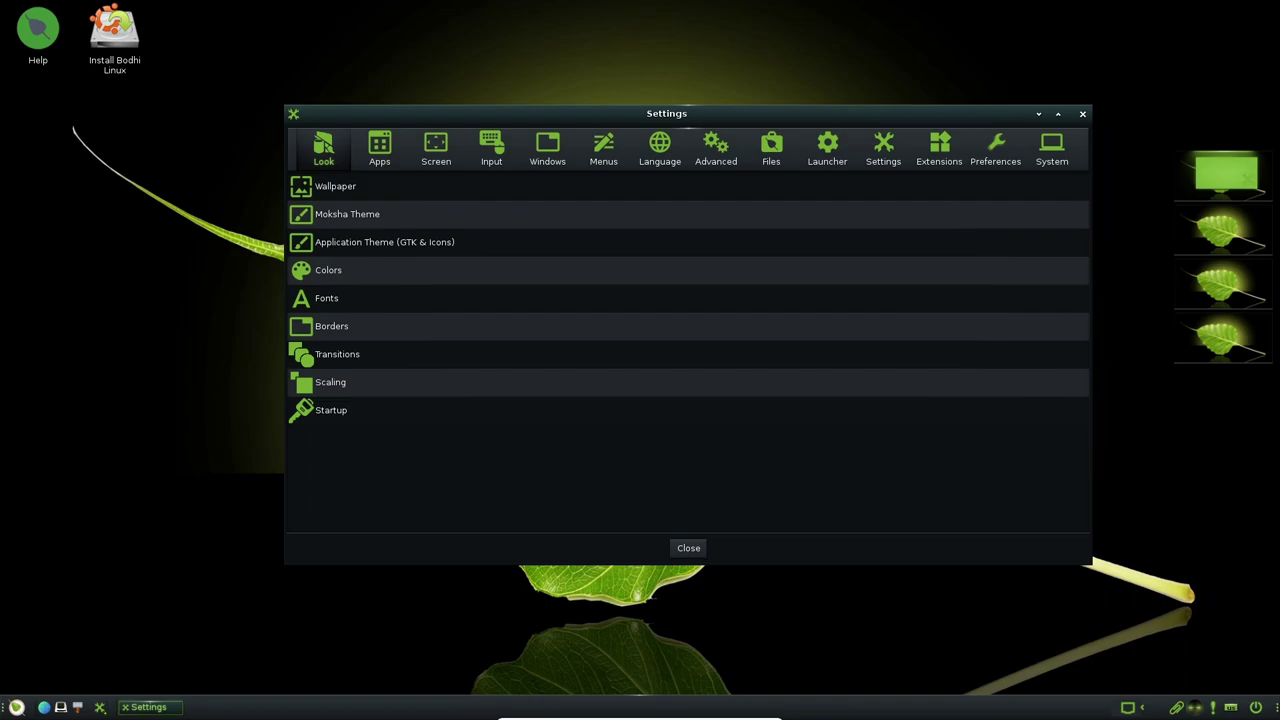
# Step: Browse the Apps, Screen and Input categories of the Settings Panel
pyautogui.click(380, 149)
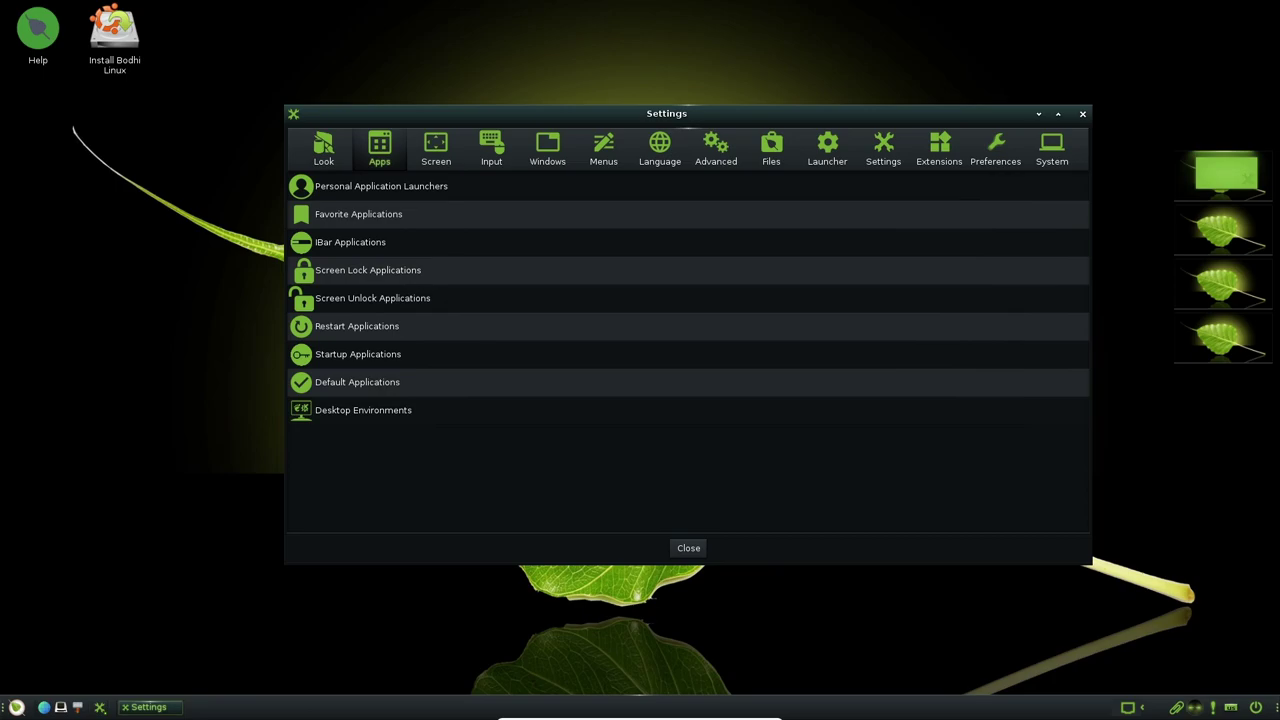
pyautogui.click(436, 149)
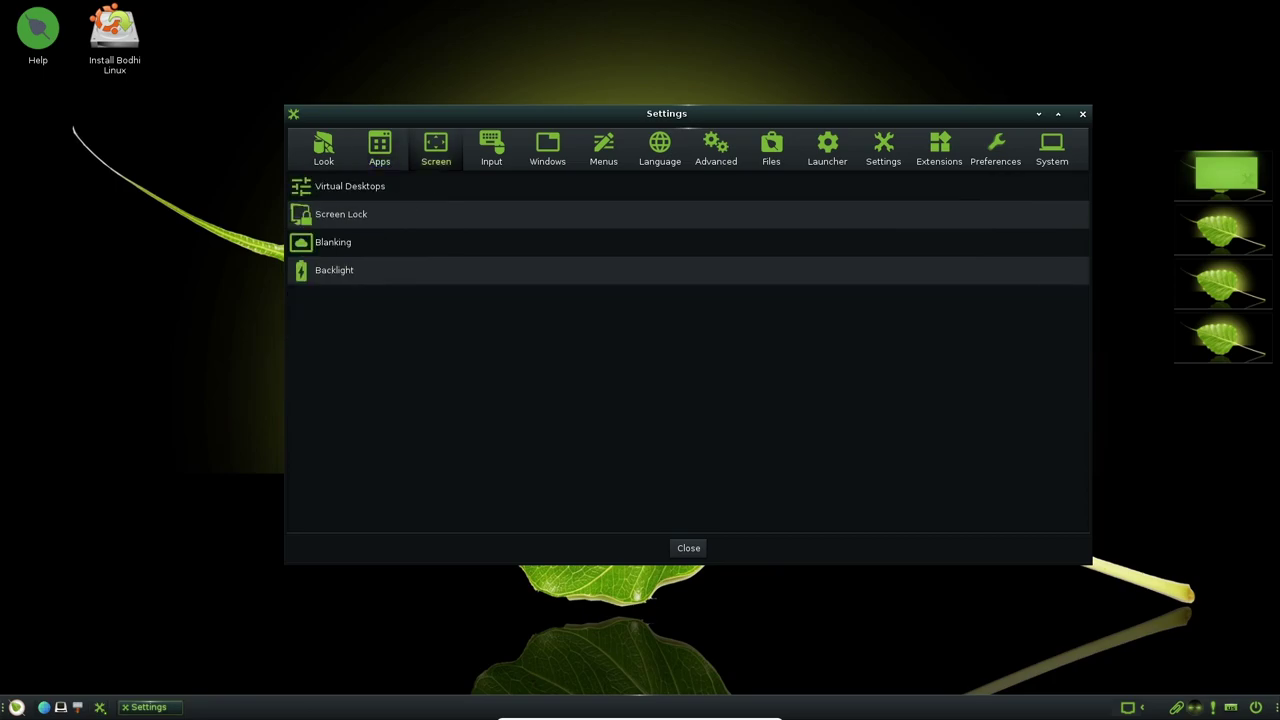
pyautogui.click(491, 150)
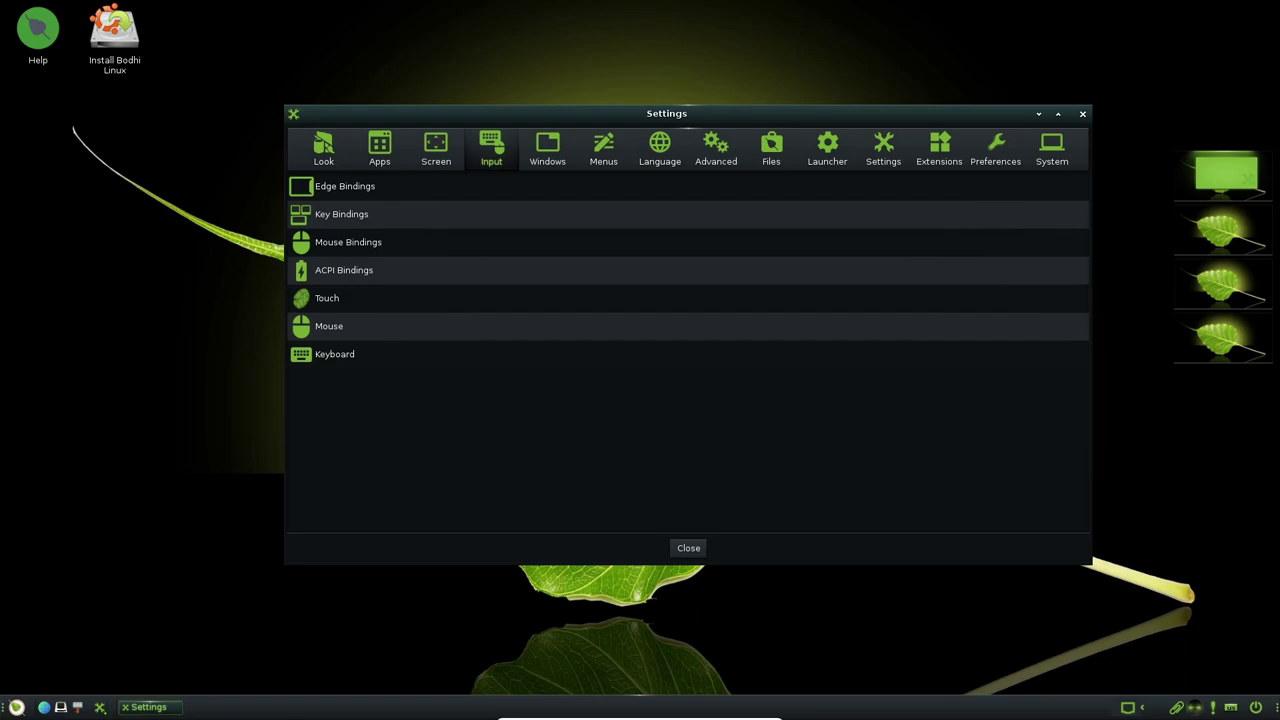
# Step: View the Touch and Mouse Bindings settings of the Input category, closing each dialog without changes
pyautogui.click(327, 298)
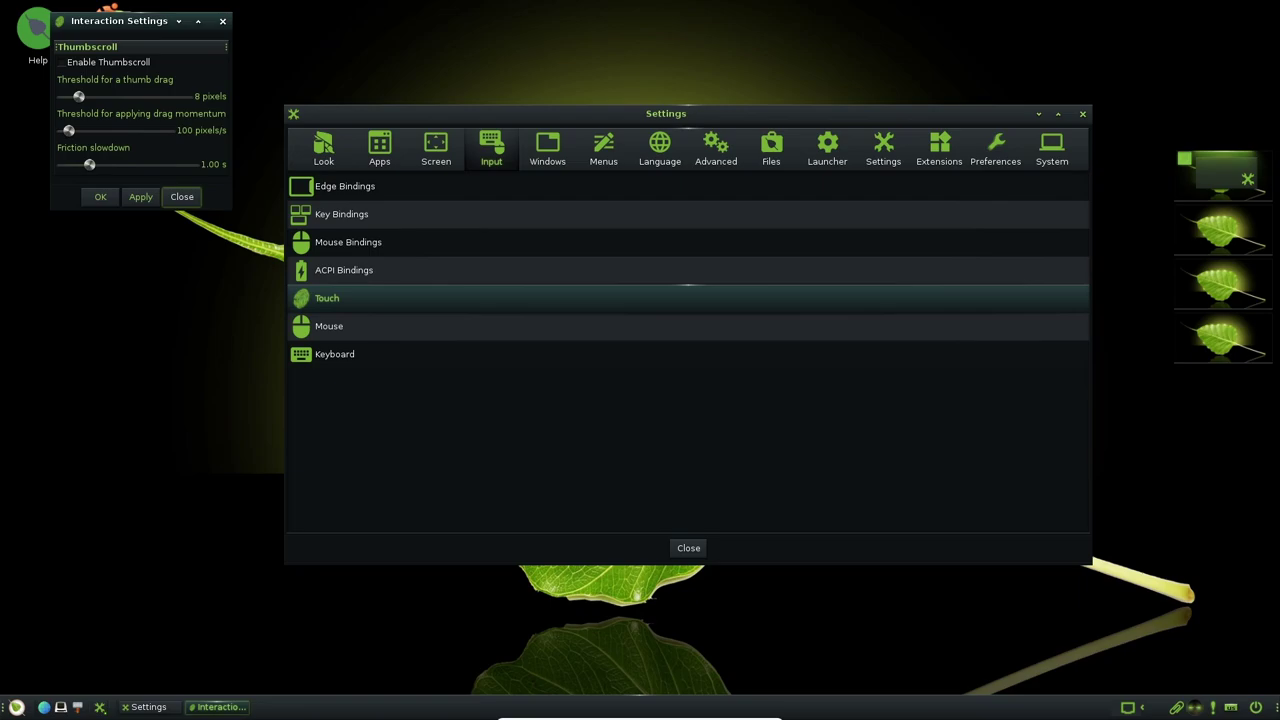
pyautogui.press('Escape')
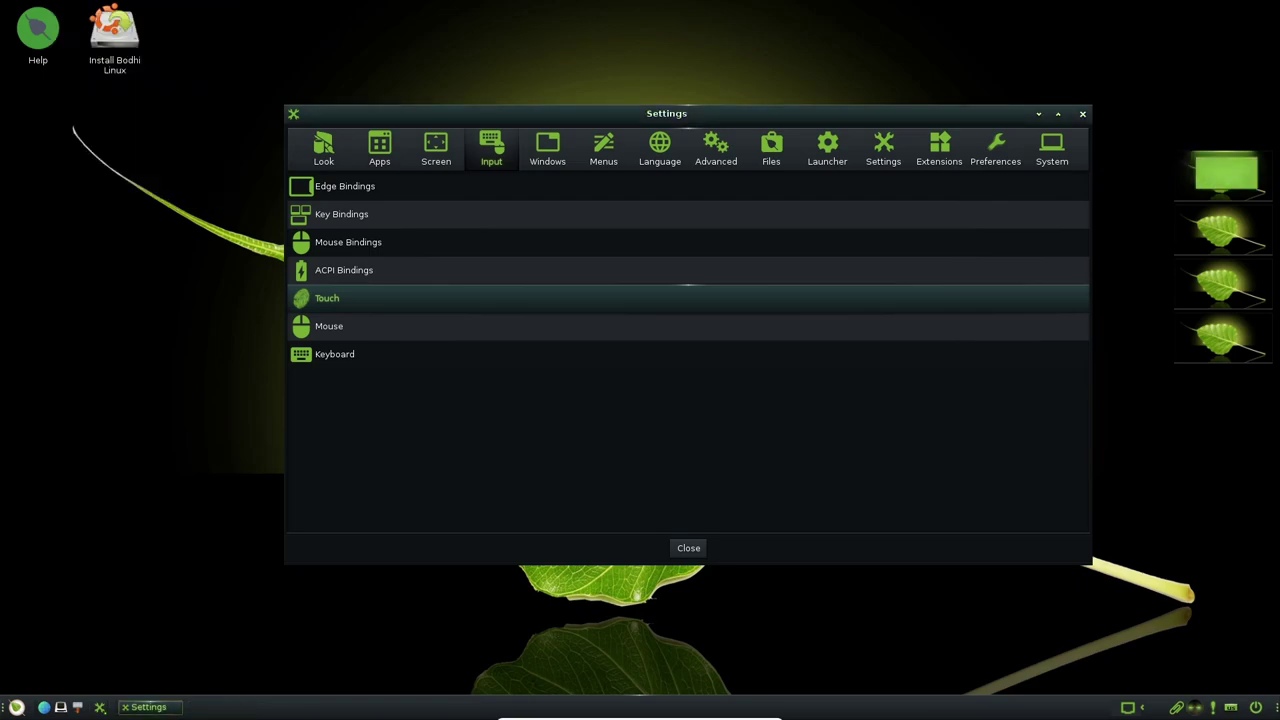
pyautogui.click(348, 242)
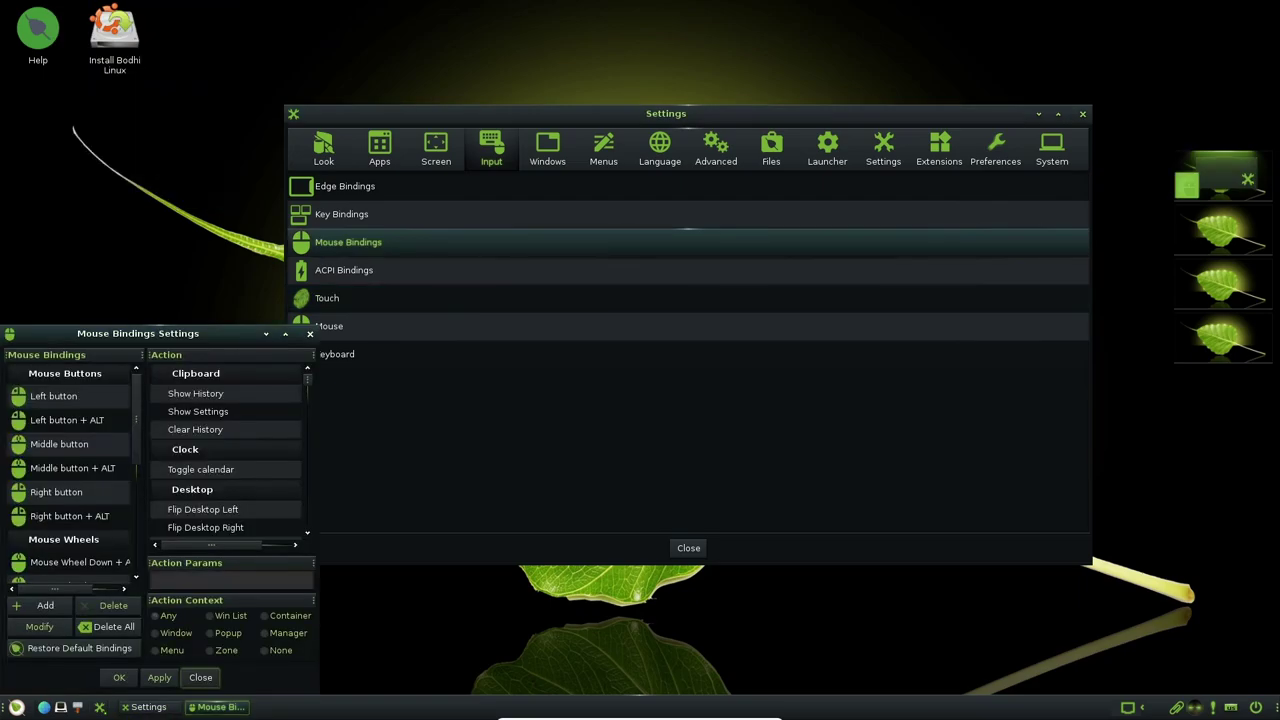
pyautogui.moveTo(138, 334); pyautogui.dragTo(138, 187)
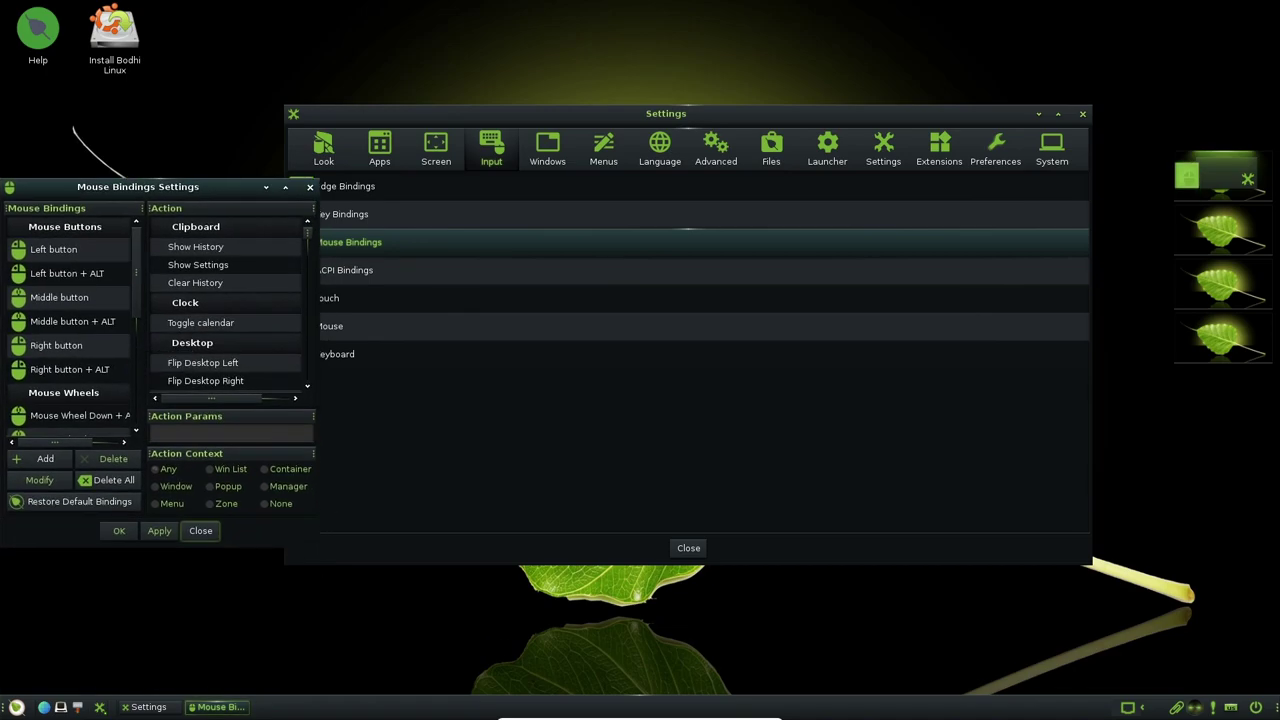
pyautogui.click(200, 531)
# Step: Open Window Display in the Windows category, view its New Windows, Shading and Screen Limits pages, and close it
pyautogui.click(547, 149)
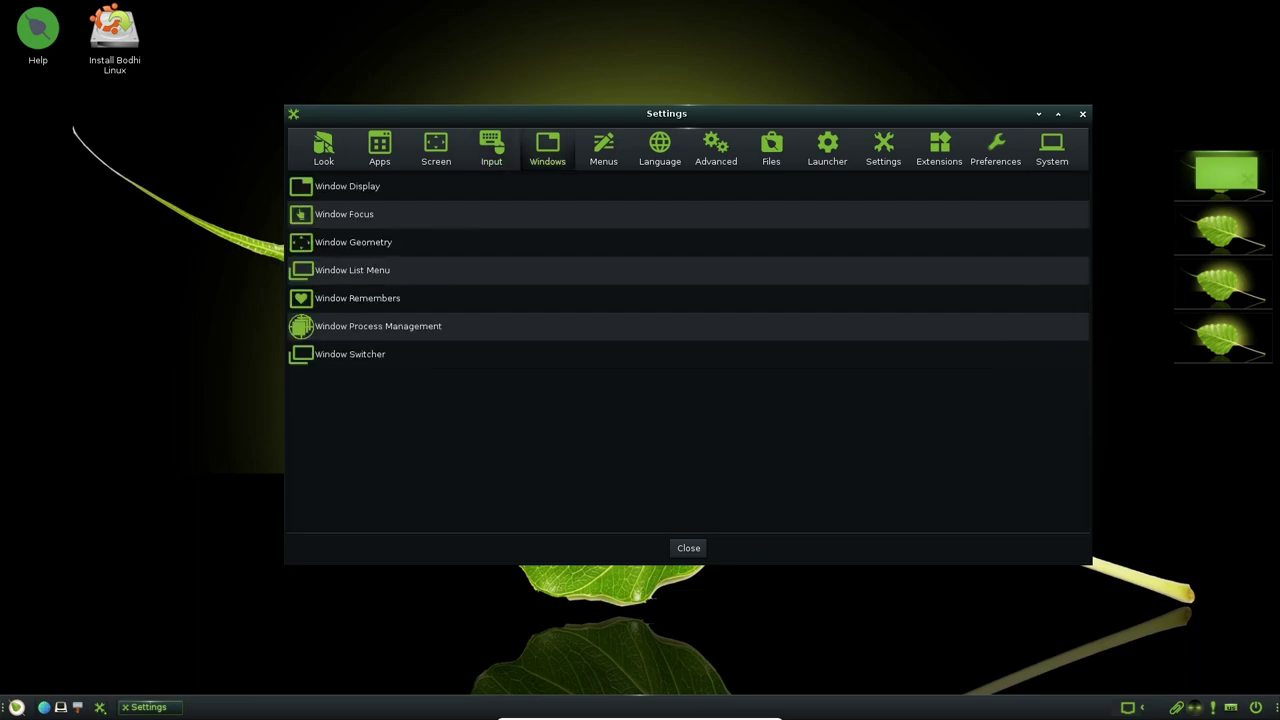
pyautogui.click(347, 187)
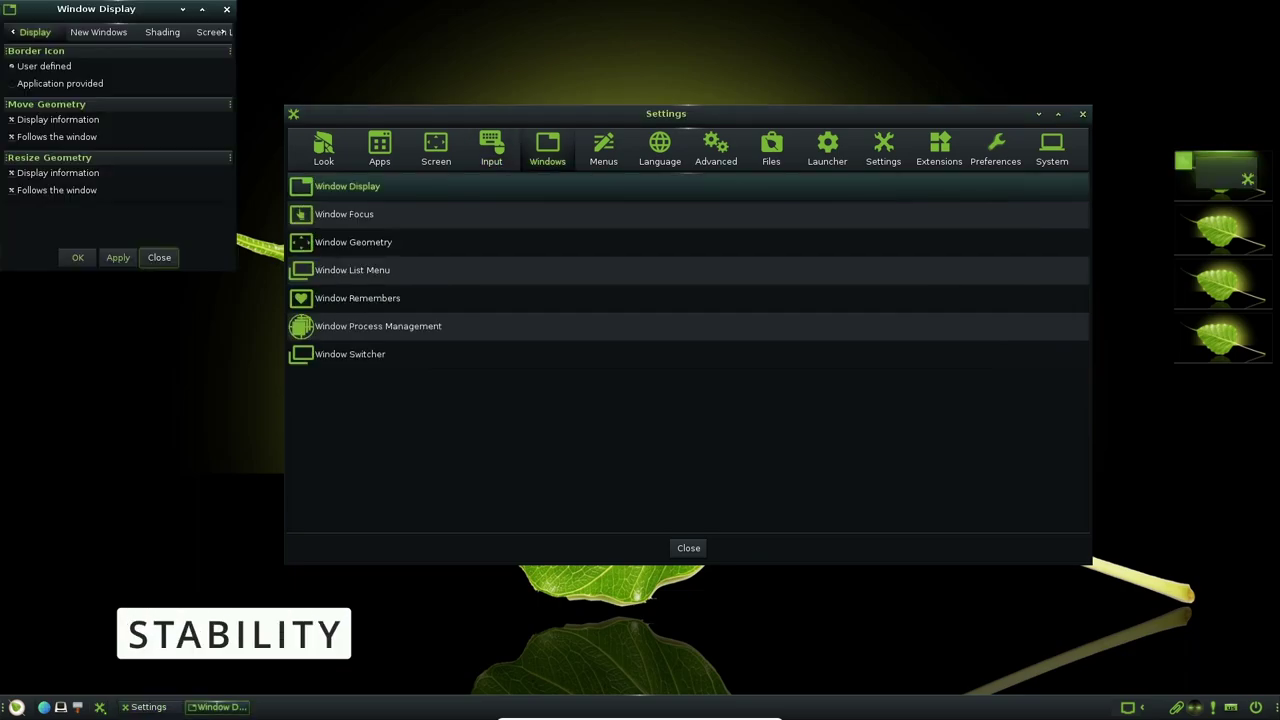
pyautogui.click(98, 32)
pyautogui.click(162, 32)
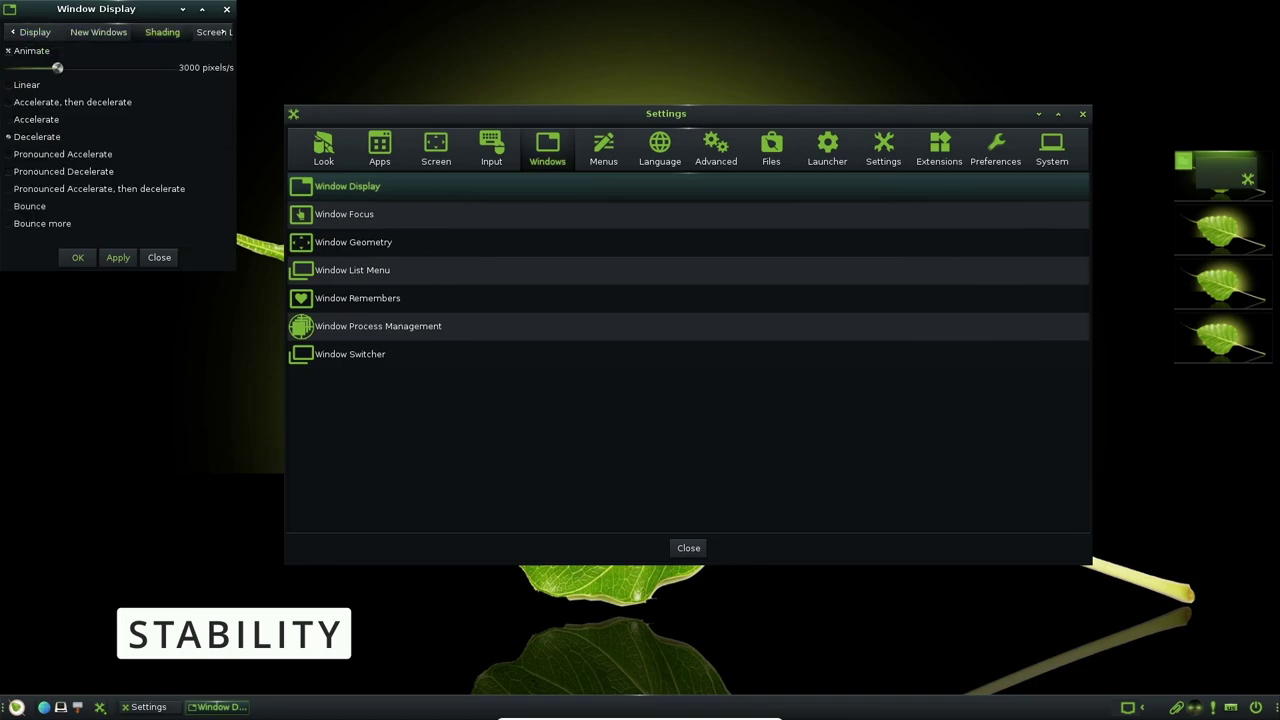
pyautogui.click(218, 32)
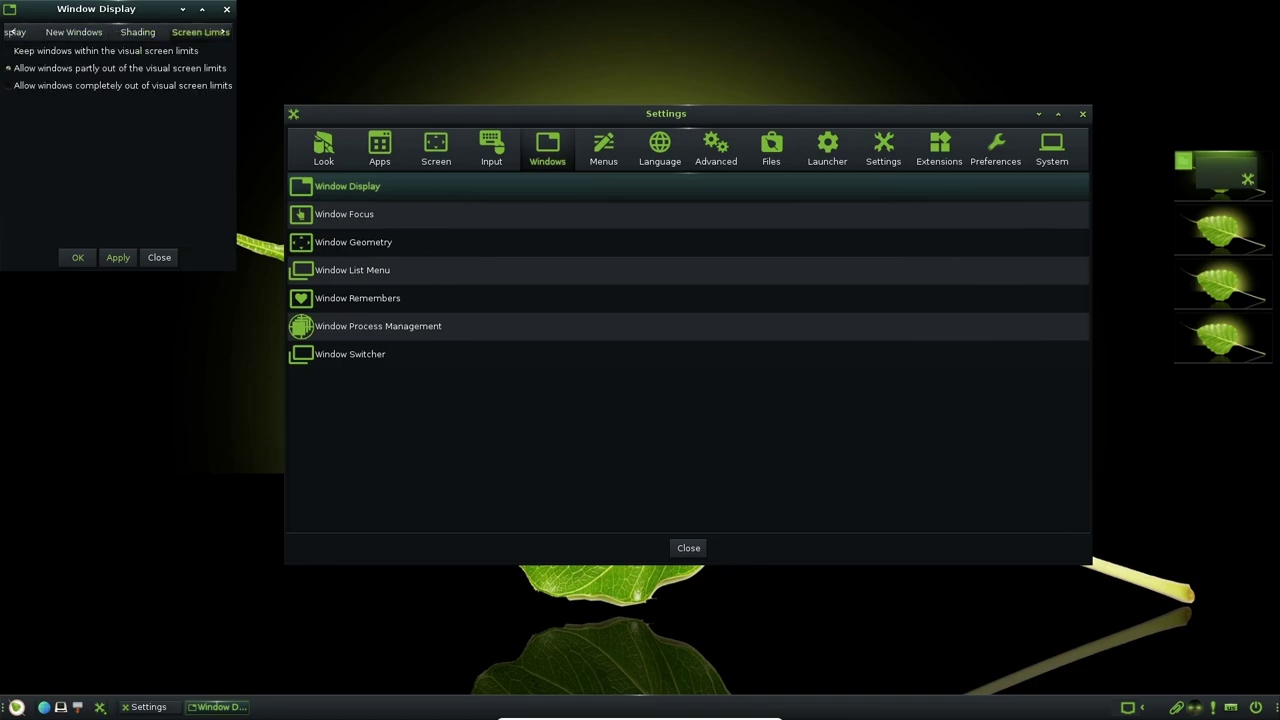
pyautogui.click(227, 9)
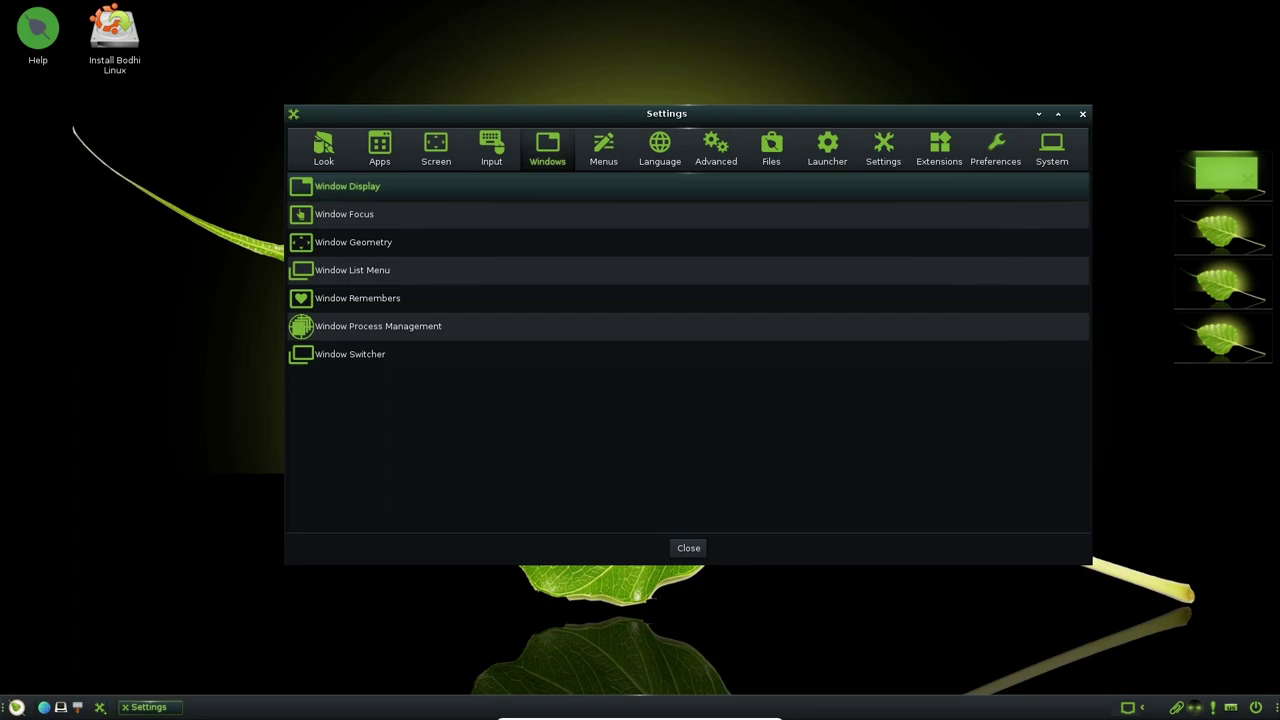
# Step: View the Menu Settings and Configuration Panel dialogs in the Menus category and close both
pyautogui.click(603, 149)
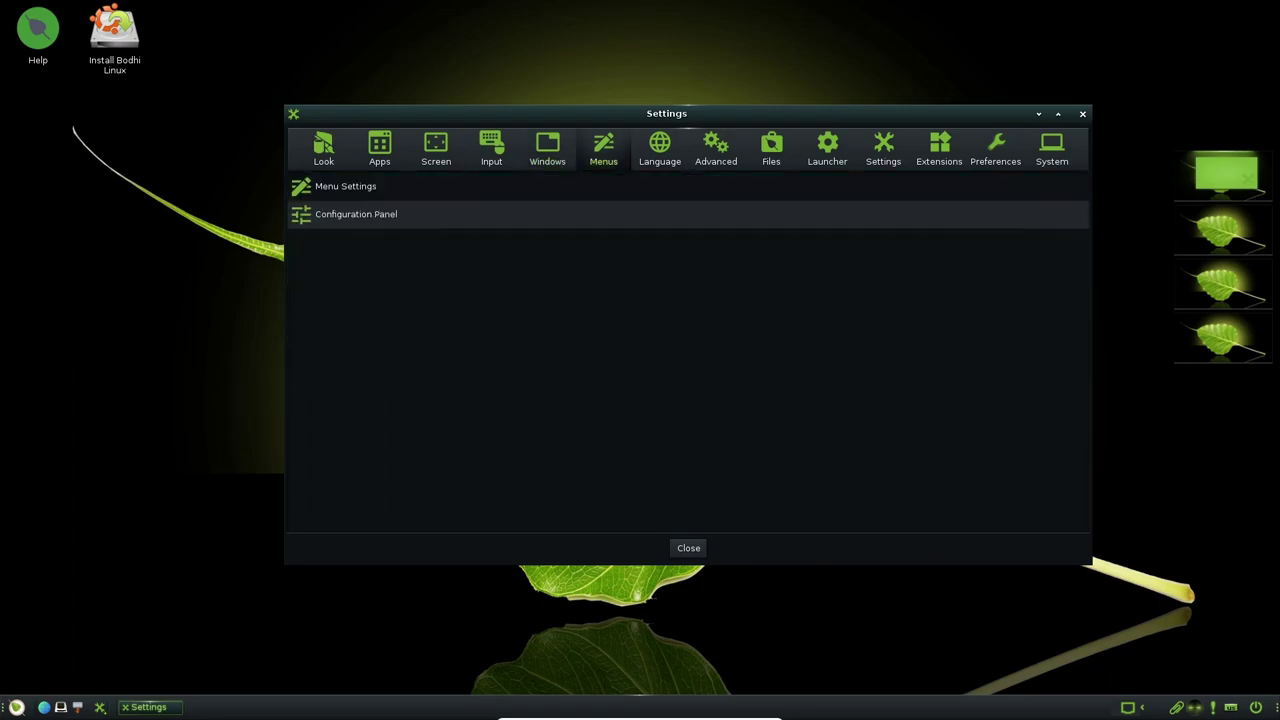
pyautogui.click(346, 187)
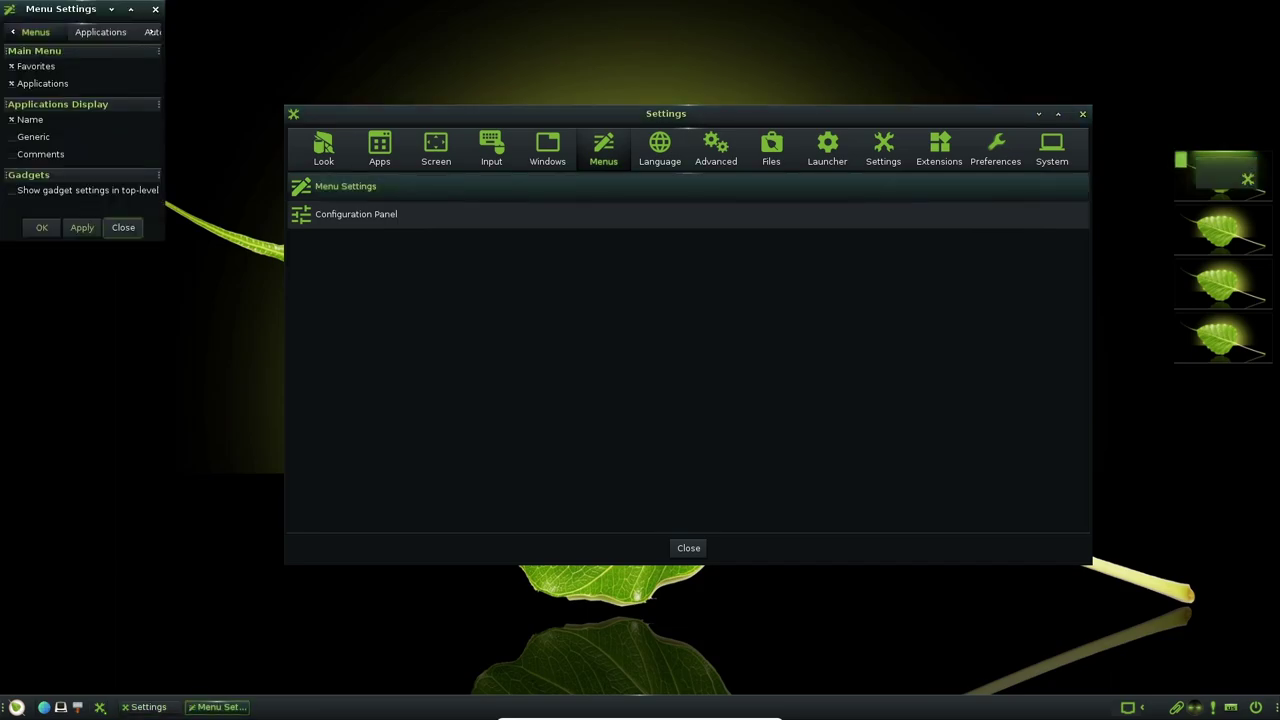
pyautogui.click(356, 215)
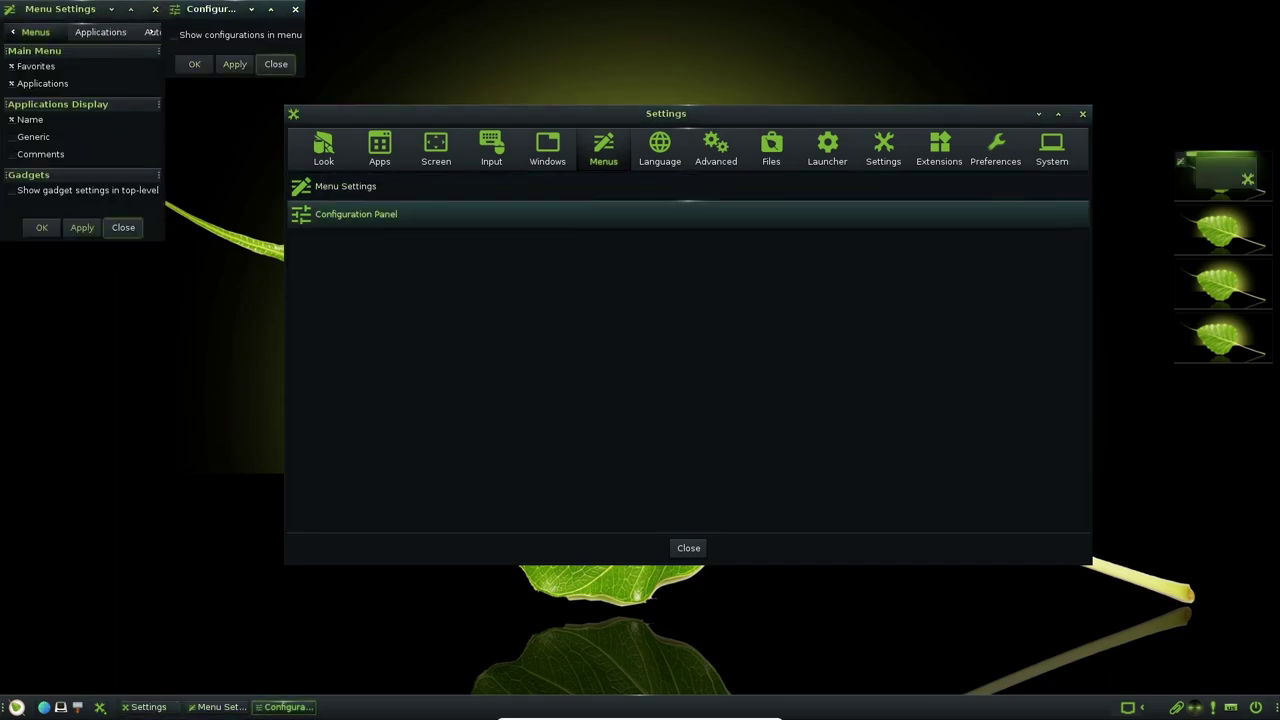
pyautogui.click(295, 9)
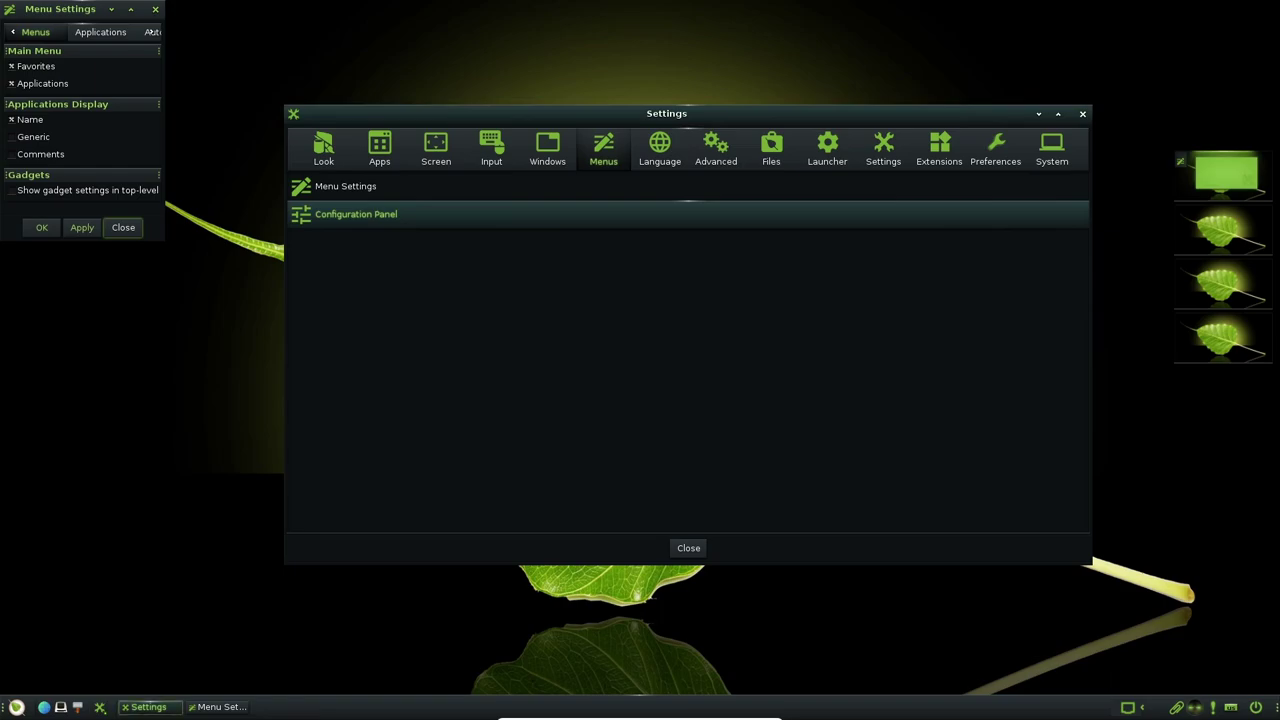
pyautogui.click(155, 9)
# Step: Browse the Language category, and view the Caches and Edje Cache pages of Performance in the Advanced category, closing the dialog
pyautogui.click(660, 149)
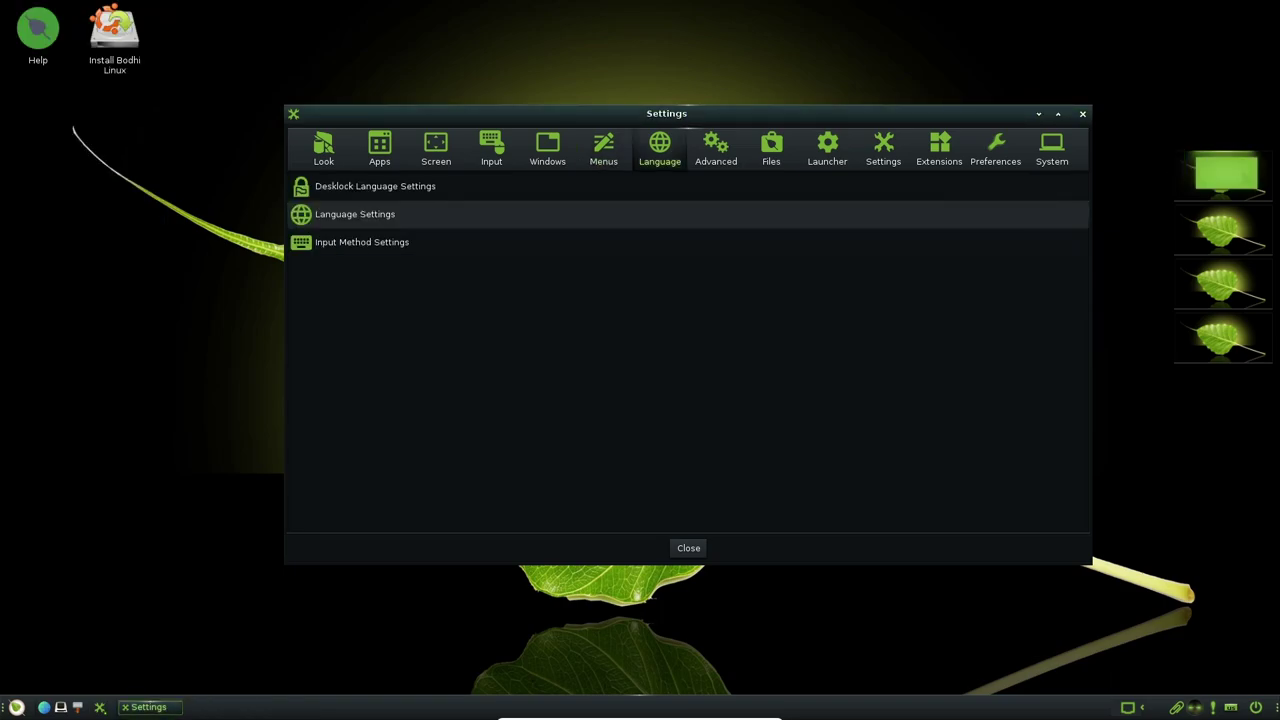
pyautogui.click(716, 149)
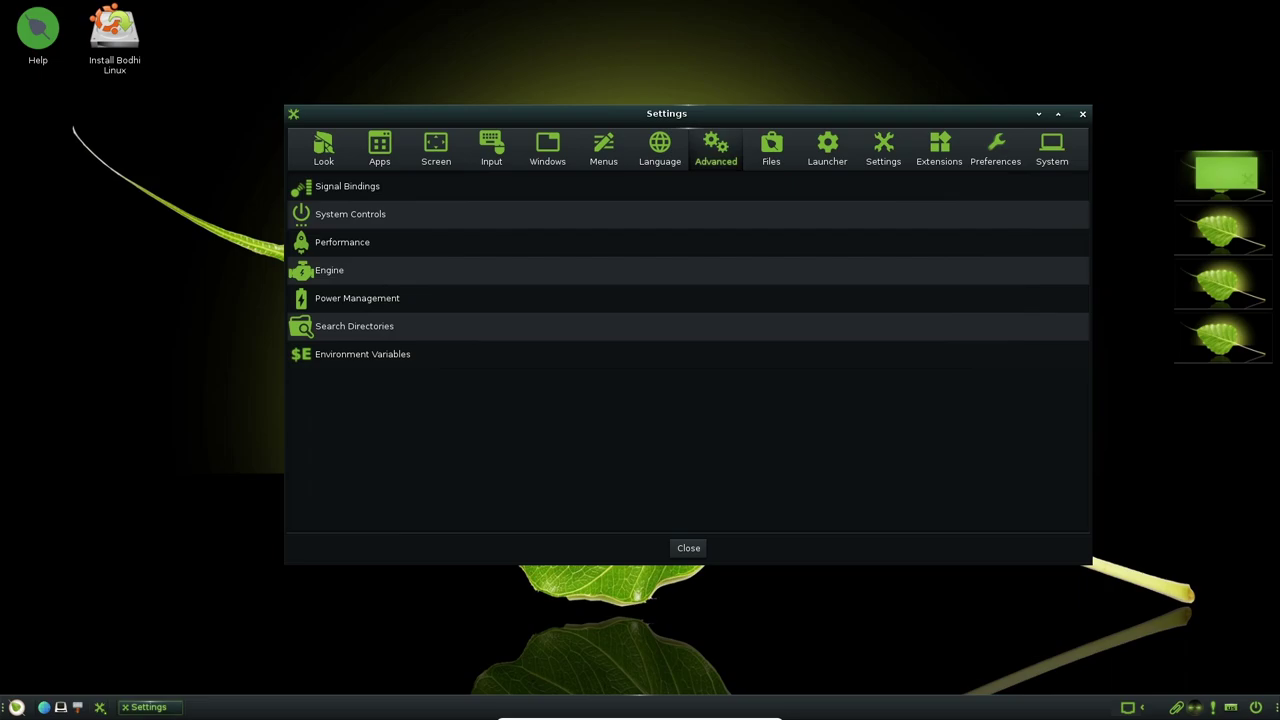
pyautogui.click(342, 242)
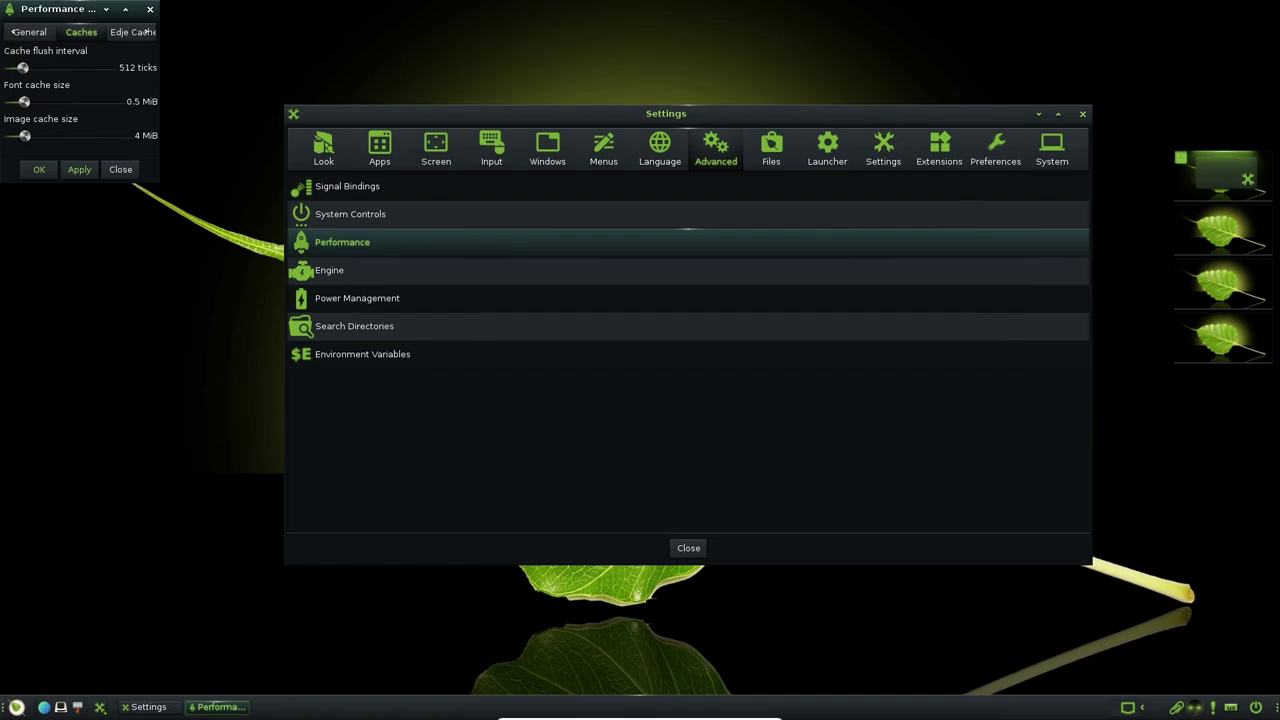
pyautogui.click(147, 32)
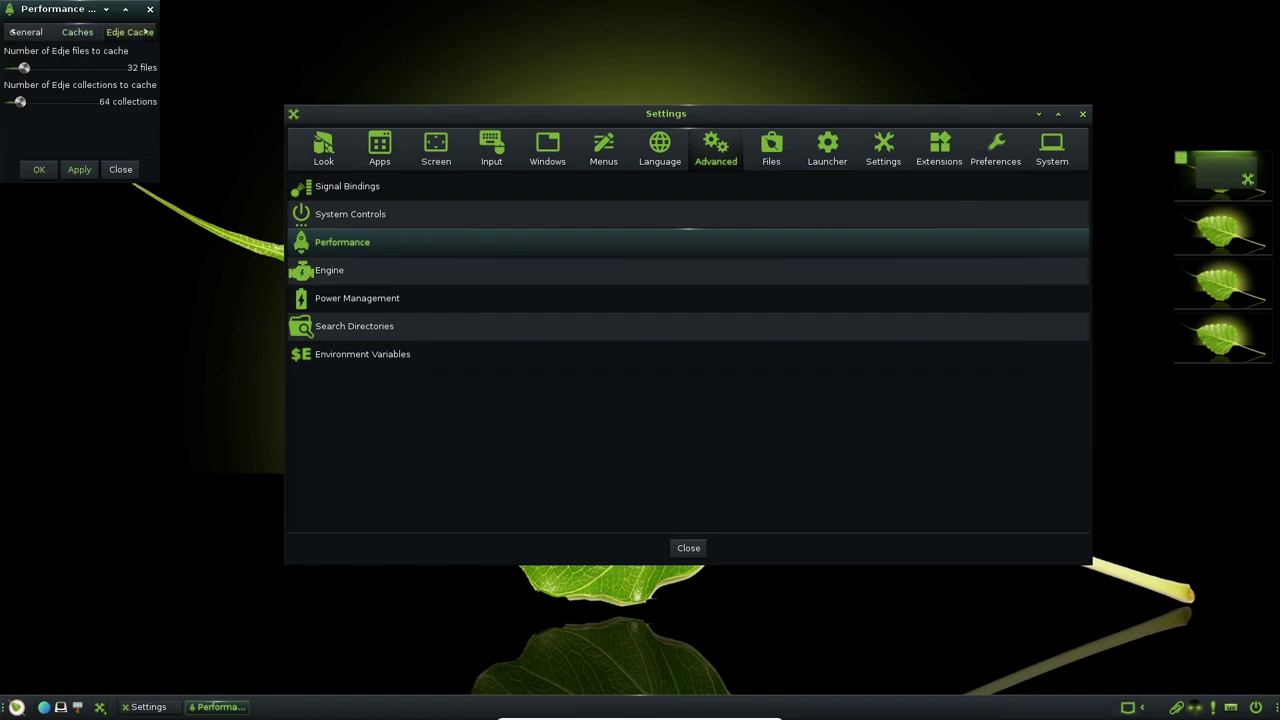
pyautogui.click(150, 9)
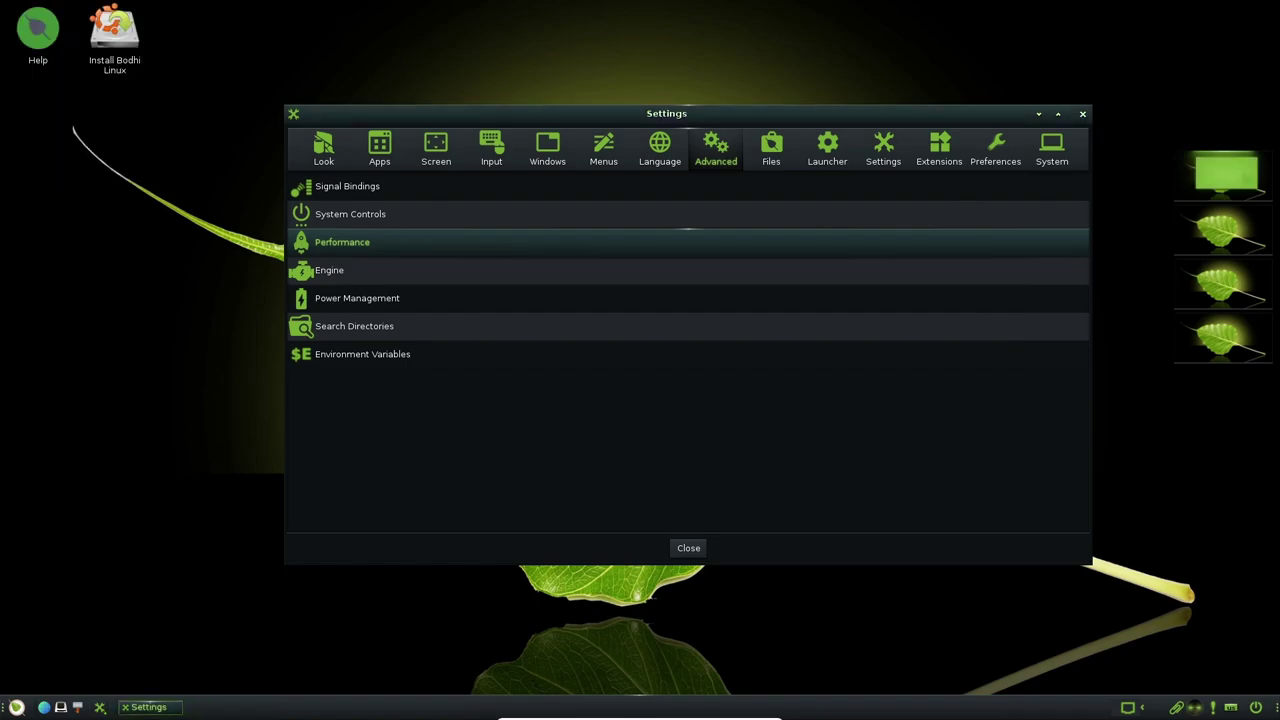
# Step: View the Engine and Power Management settings in the Advanced category, closing each dialog without changes
pyautogui.click(330, 270)
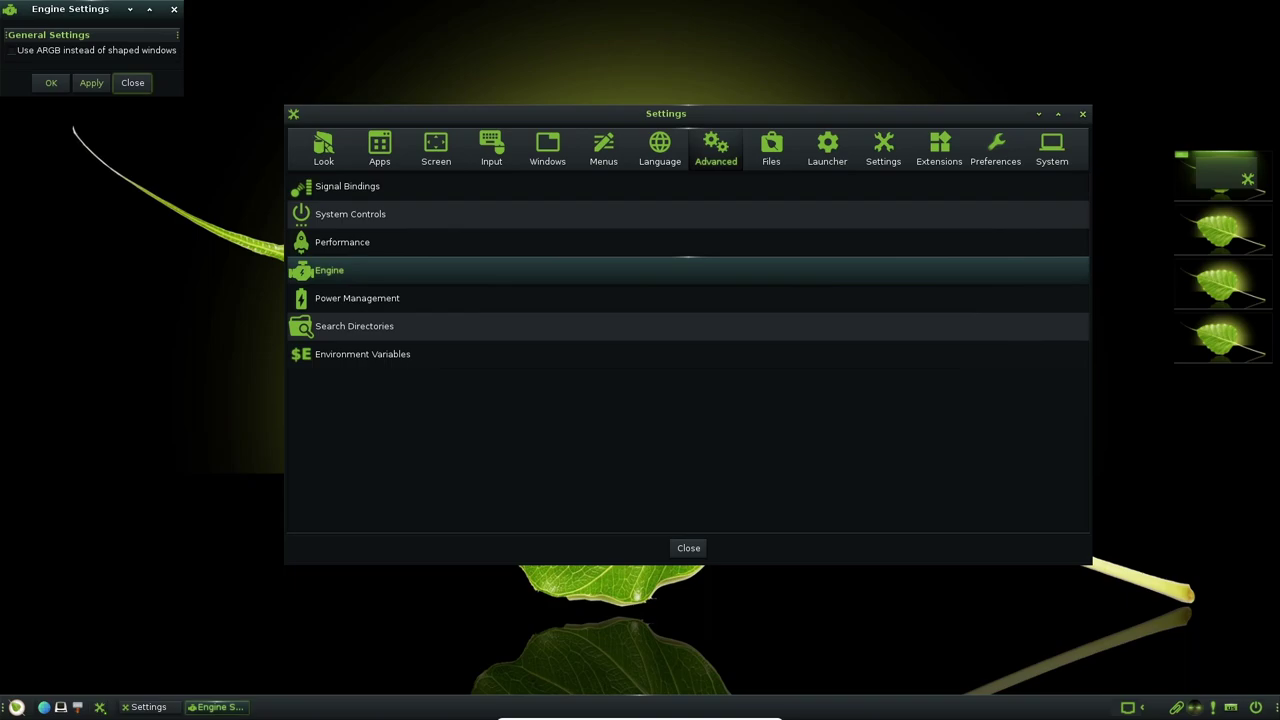
pyautogui.moveTo(70, 9); pyautogui.dragTo(124, 36)
pyautogui.click(187, 110)
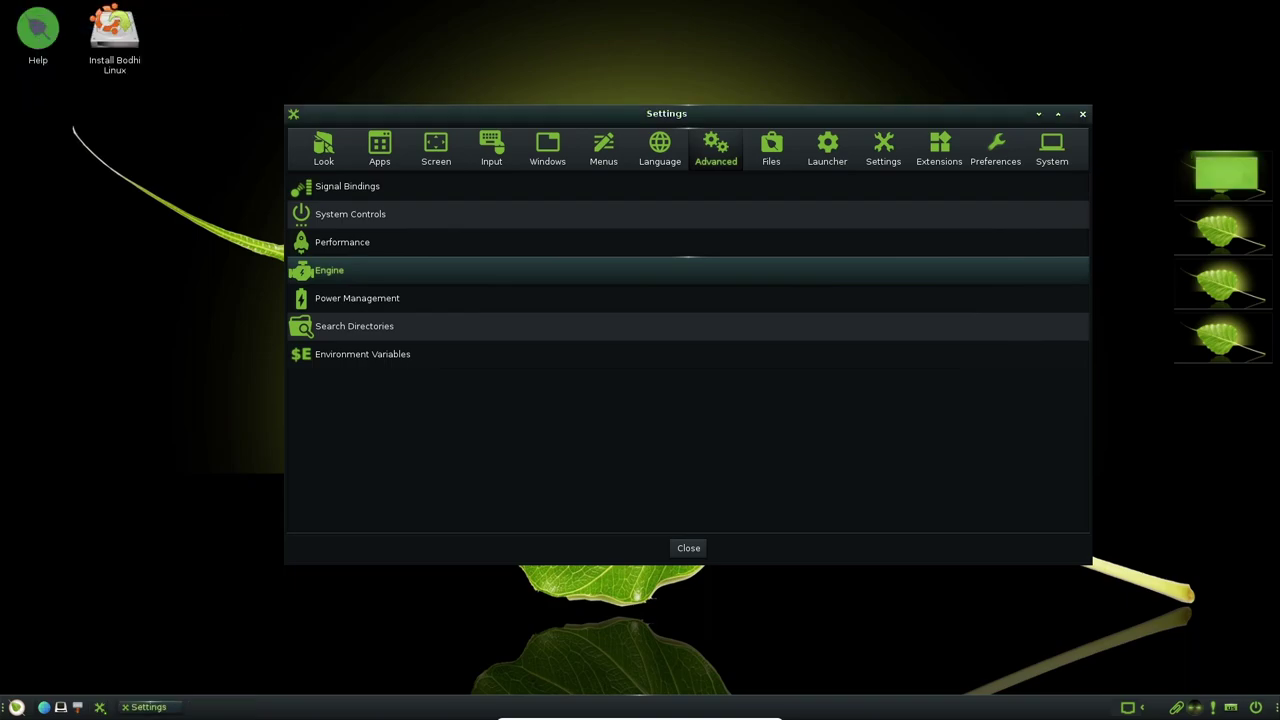
pyautogui.click(357, 298)
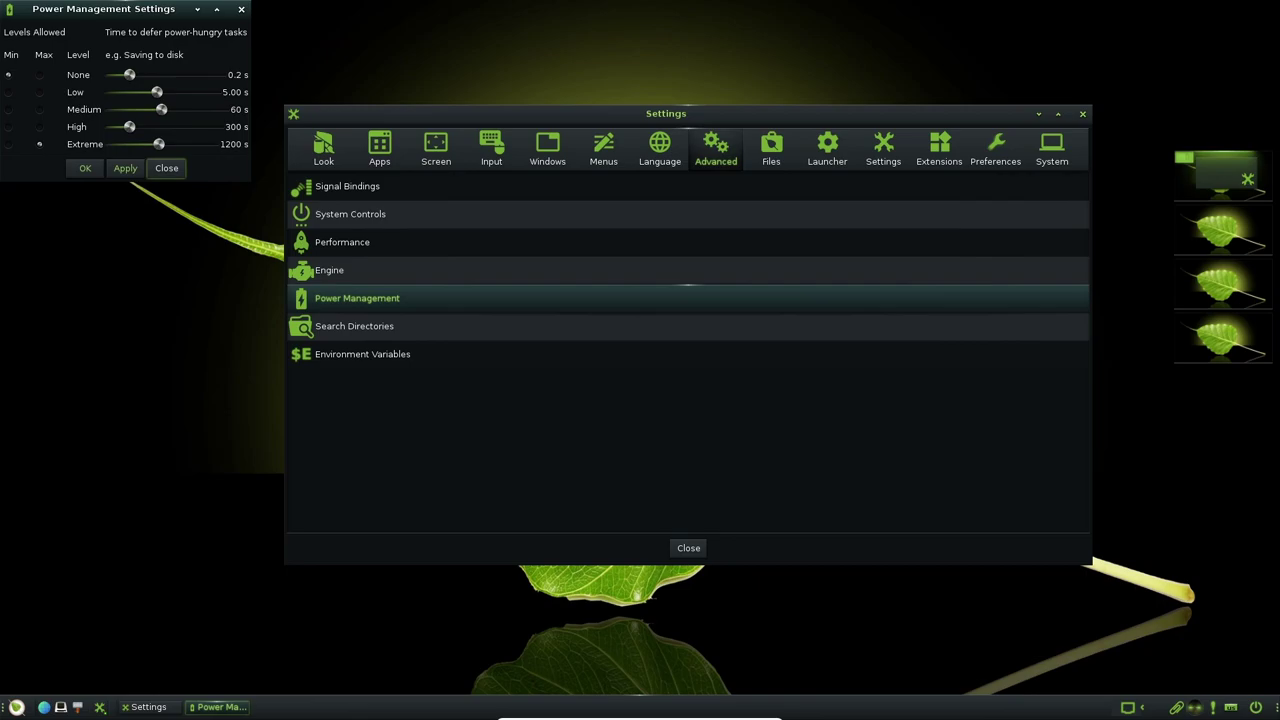
pyautogui.click(241, 10)
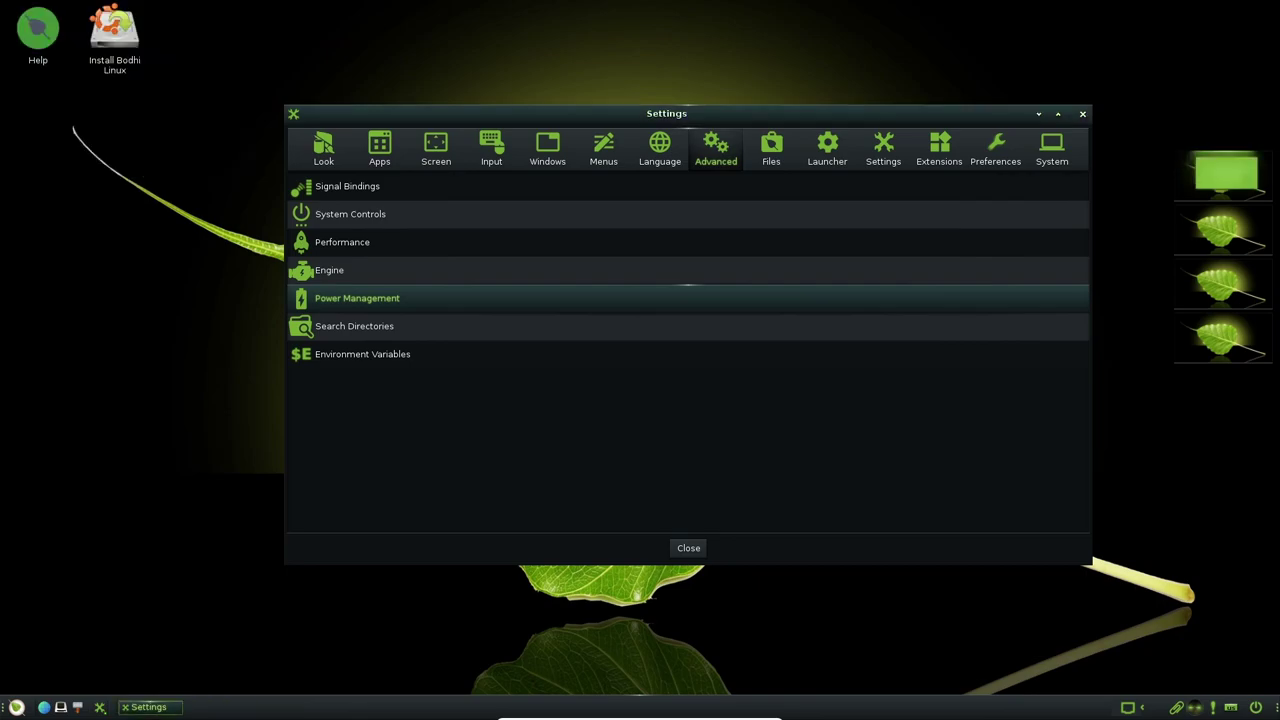
# Step: View the Search Directories and Environment Variables dialogs in the Advanced category and close both
pyautogui.click(354, 326)
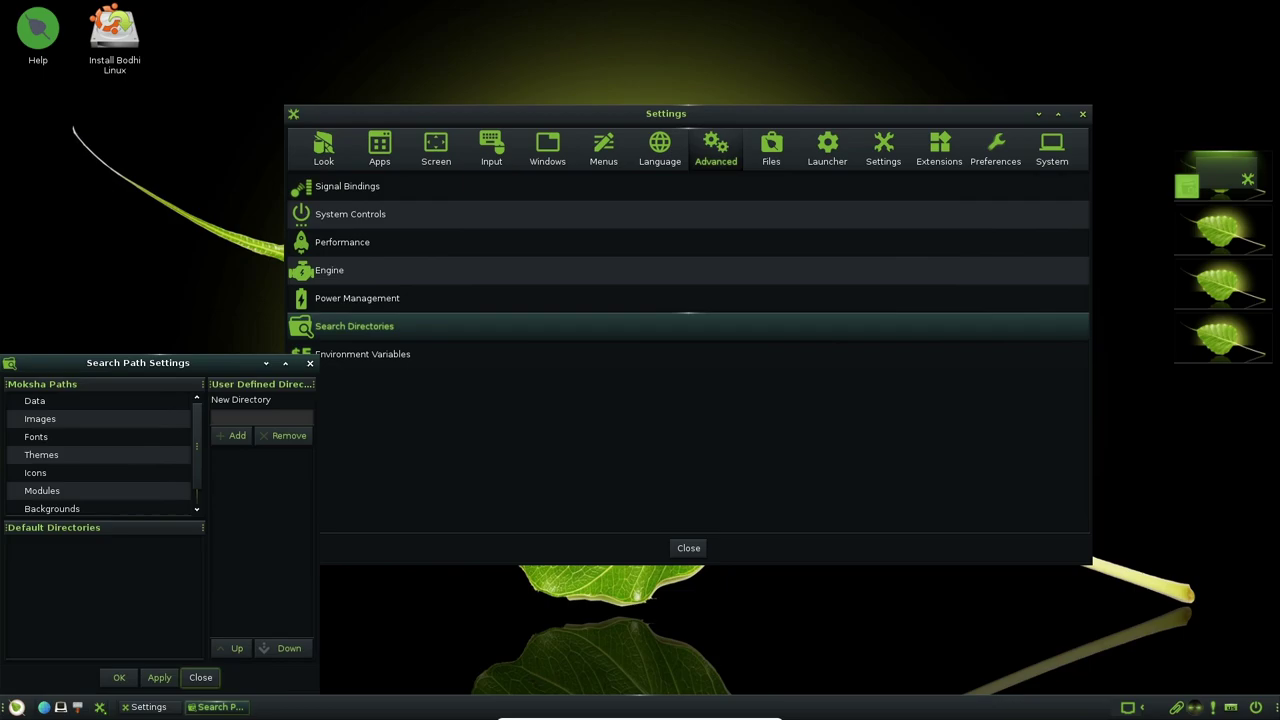
pyautogui.click(310, 363)
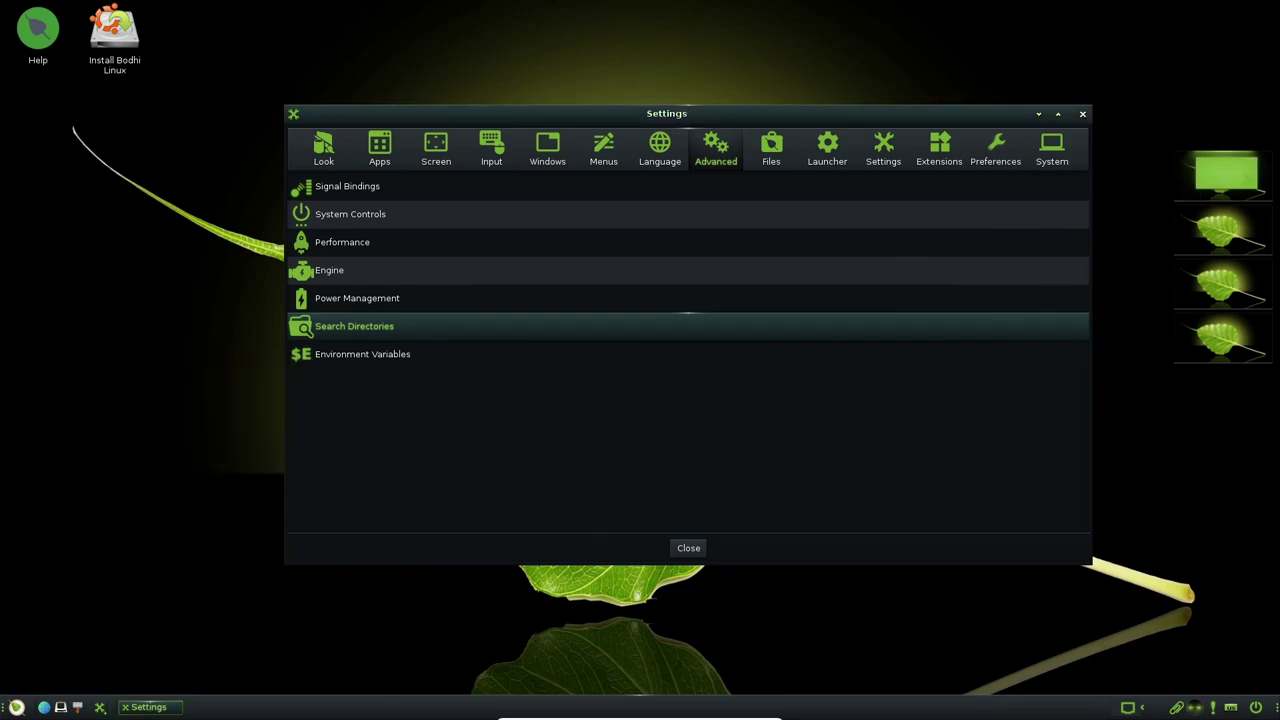
pyautogui.click(362, 354)
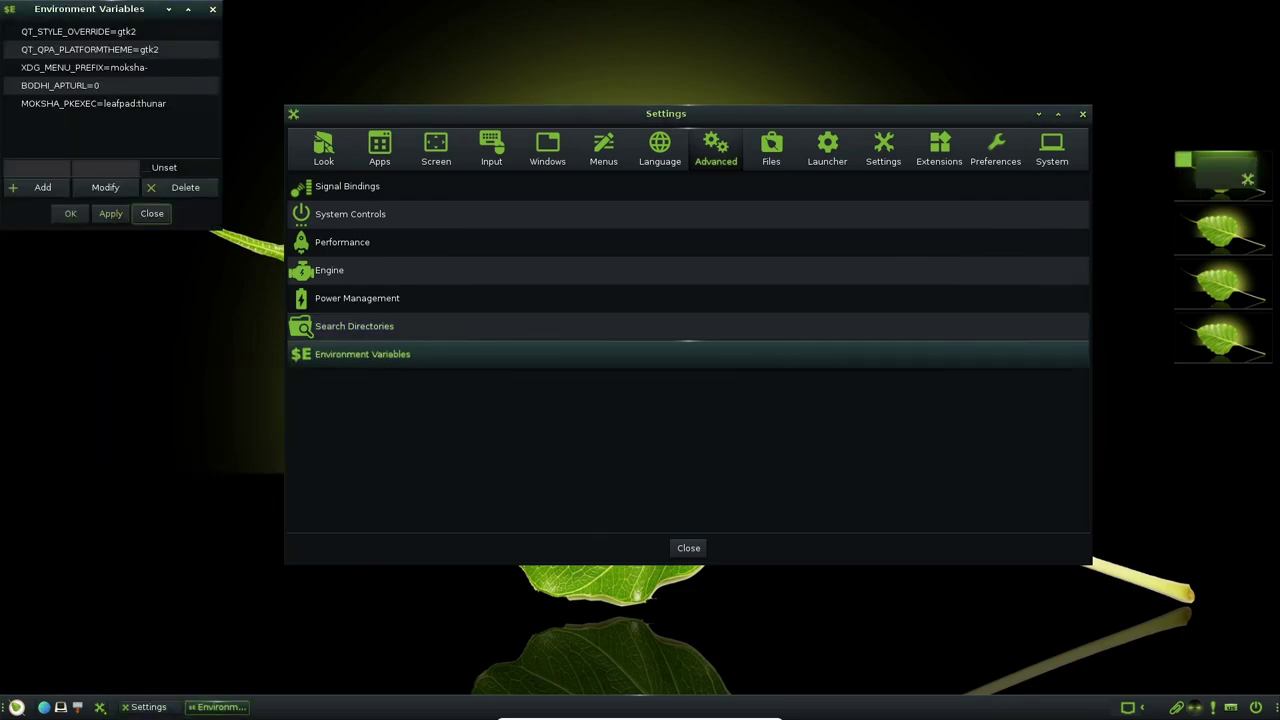
pyautogui.press('Escape')
# Step: View the File Manager and File Icons settings in the Files category, closing each dialog without changes
pyautogui.click(771, 149)
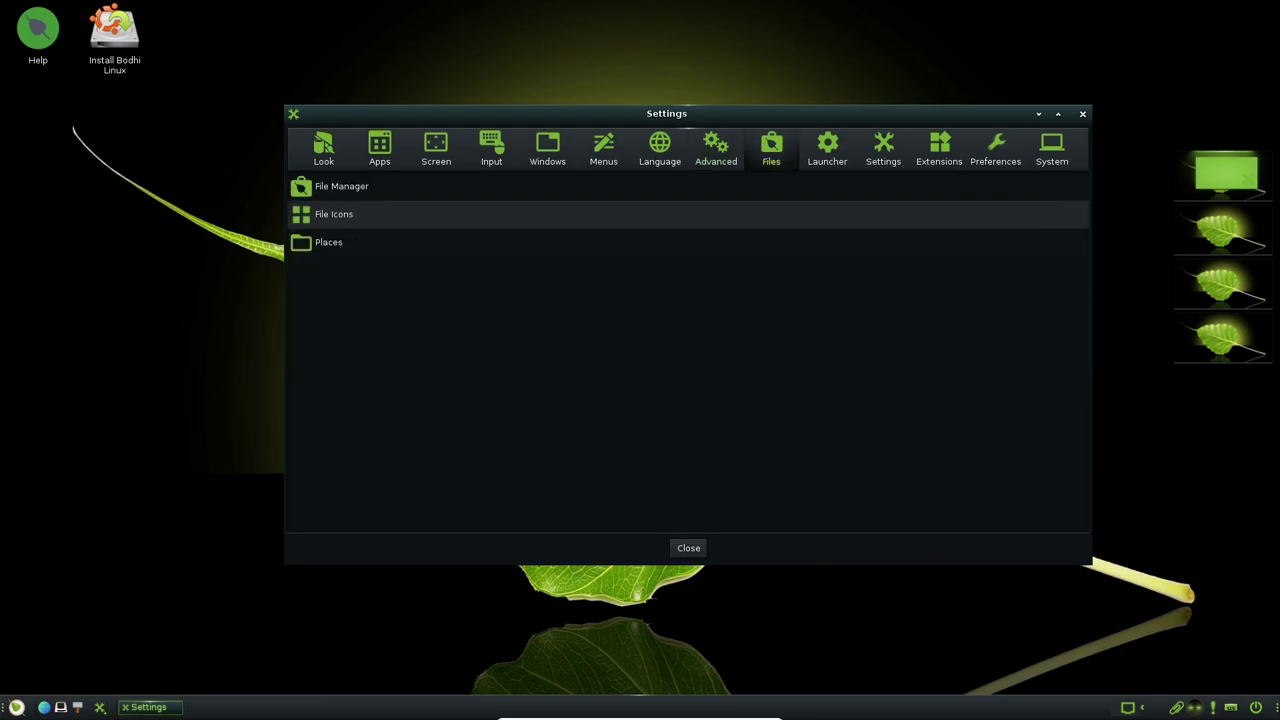
pyautogui.click(342, 187)
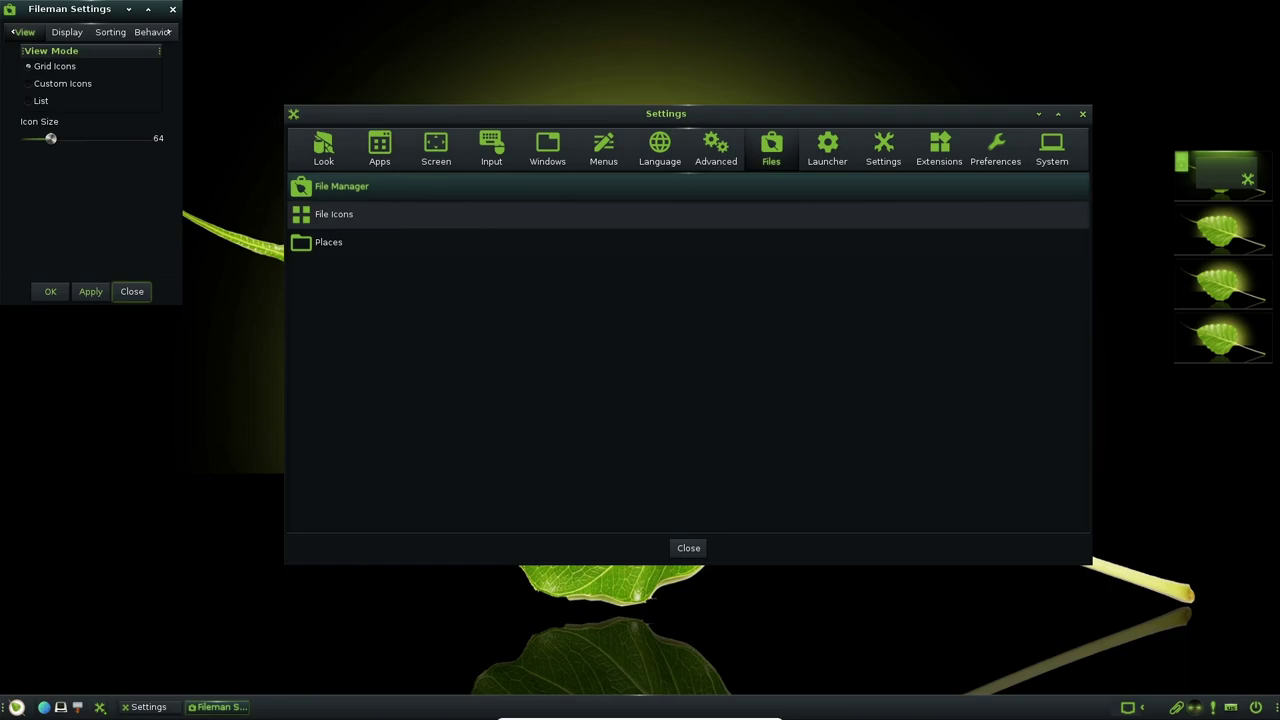
pyautogui.press('Escape')
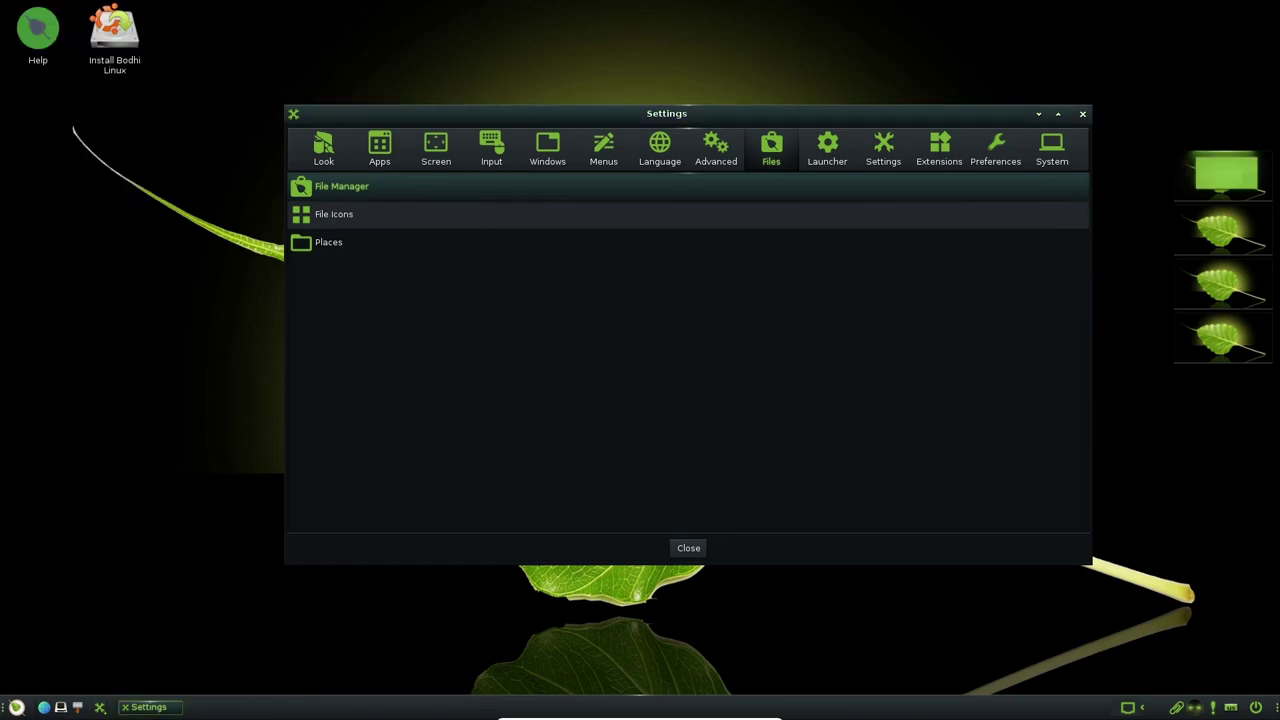
pyautogui.click(334, 214)
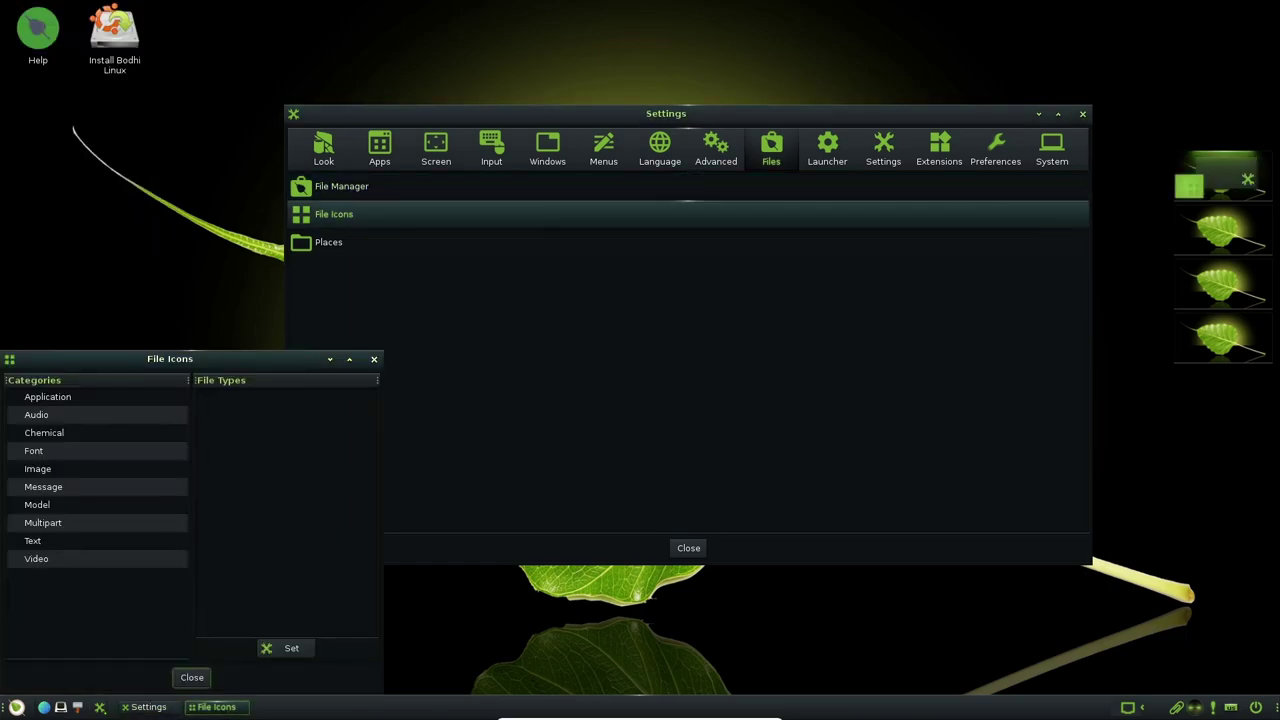
pyautogui.click(374, 360)
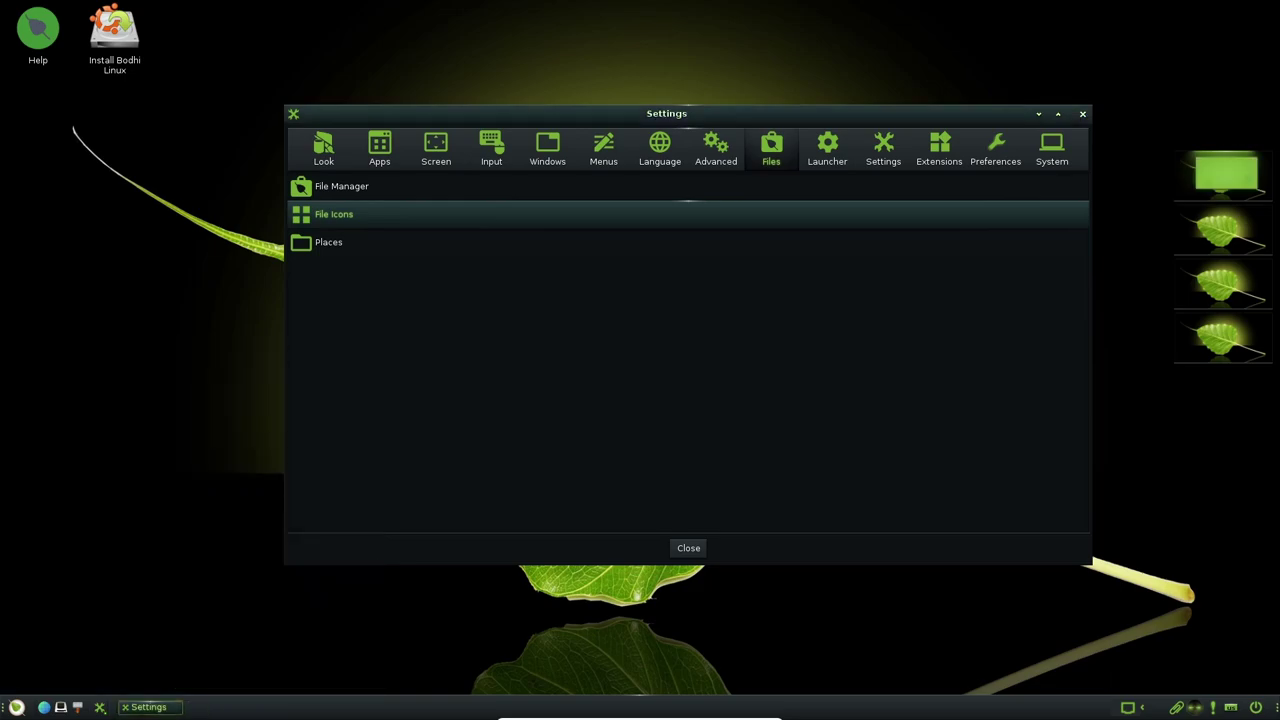
# Step: Browse the Launcher category, and view the Dialogs and Profiles settings of the Settings category, closing both without changes
pyautogui.click(827, 149)
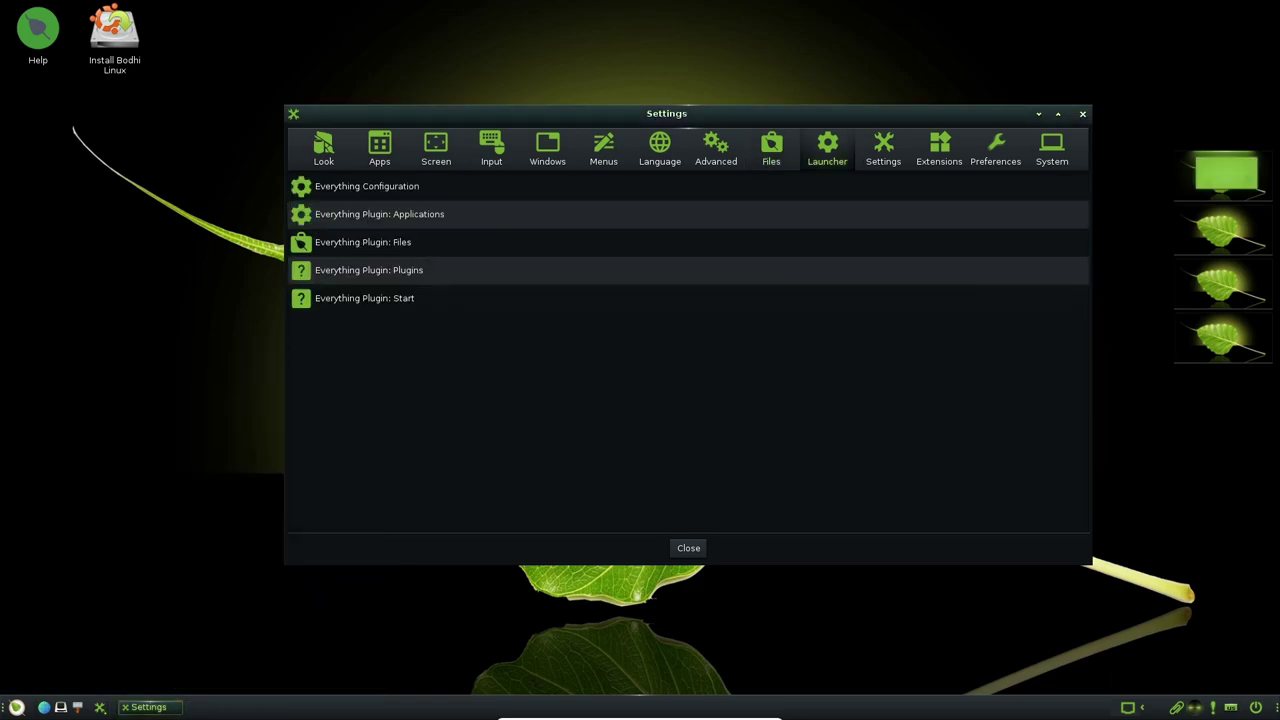
pyautogui.click(883, 149)
pyautogui.click(331, 187)
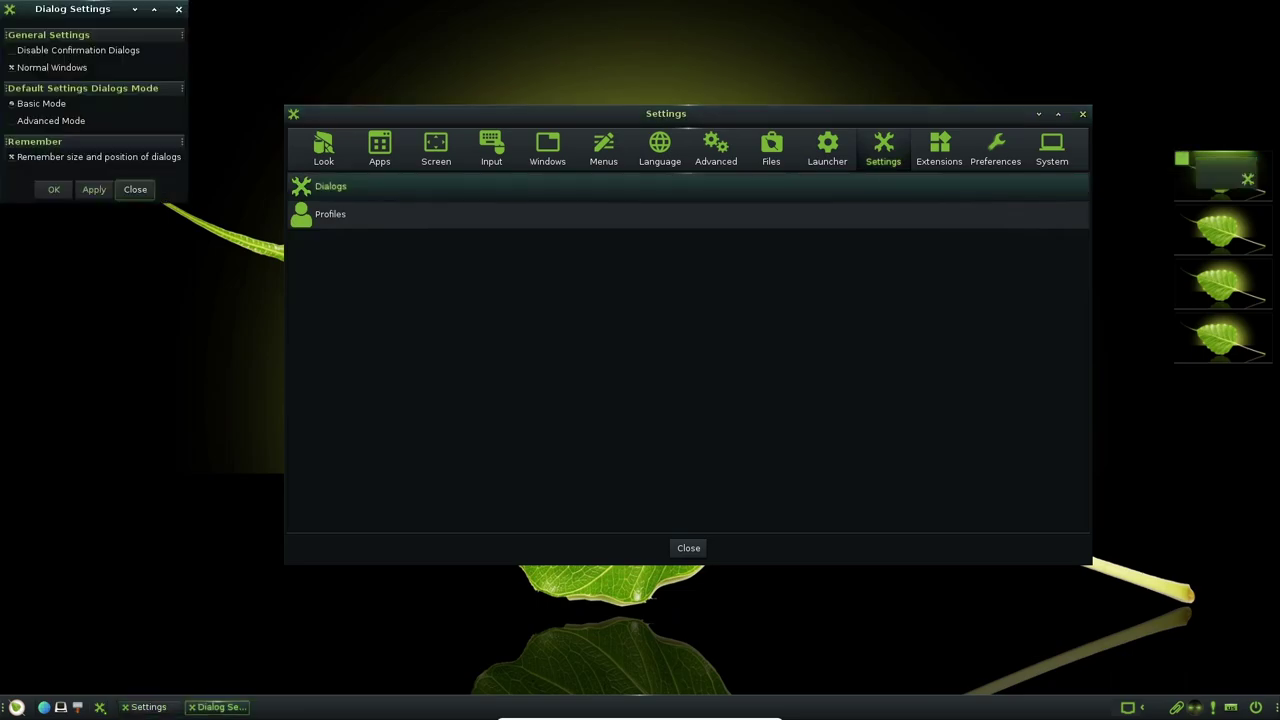
pyautogui.click(135, 189)
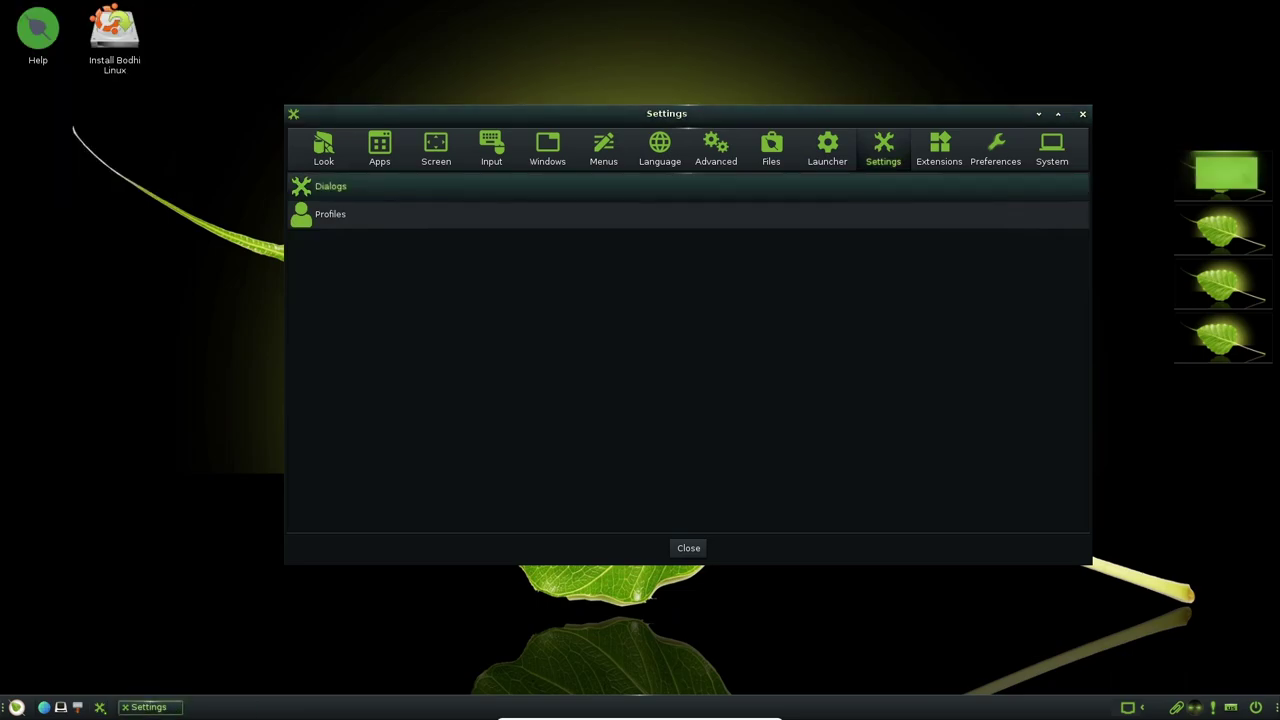
pyautogui.click(330, 214)
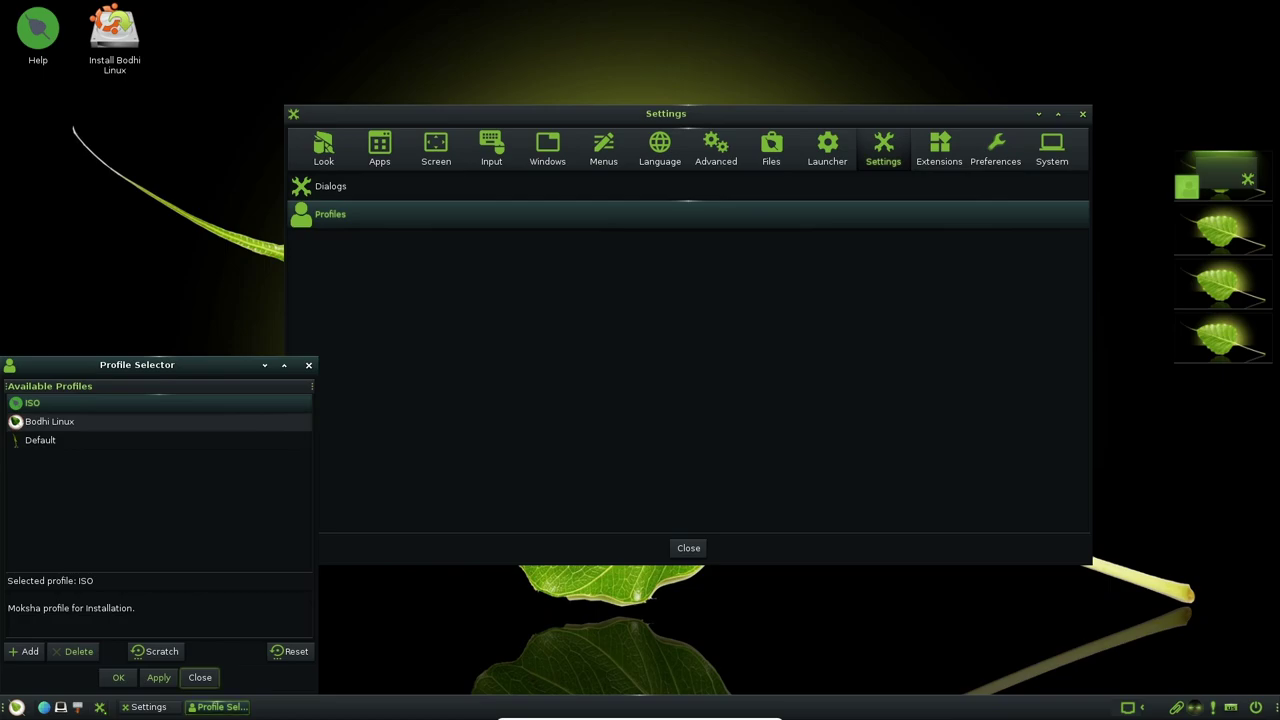
pyautogui.click(200, 677)
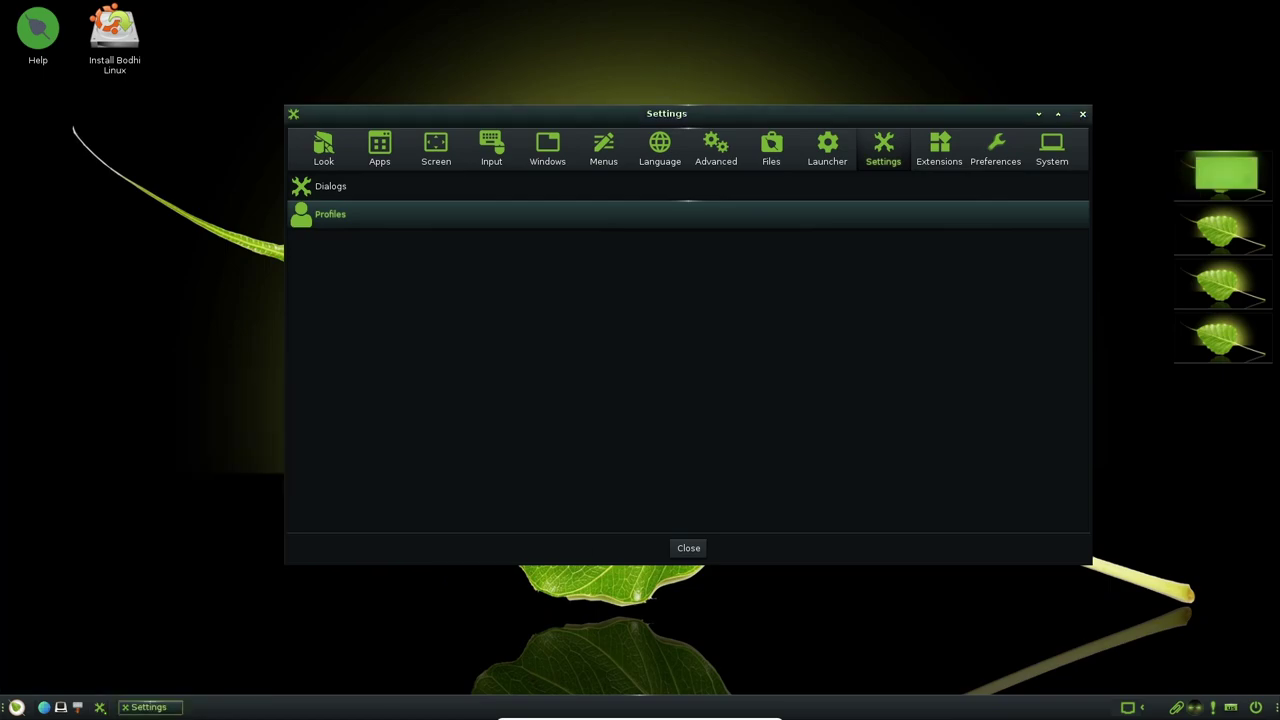
# Step: View the Shelves and Gadgets settings in the Extensions category, closing each dialog without changes
pyautogui.click(939, 149)
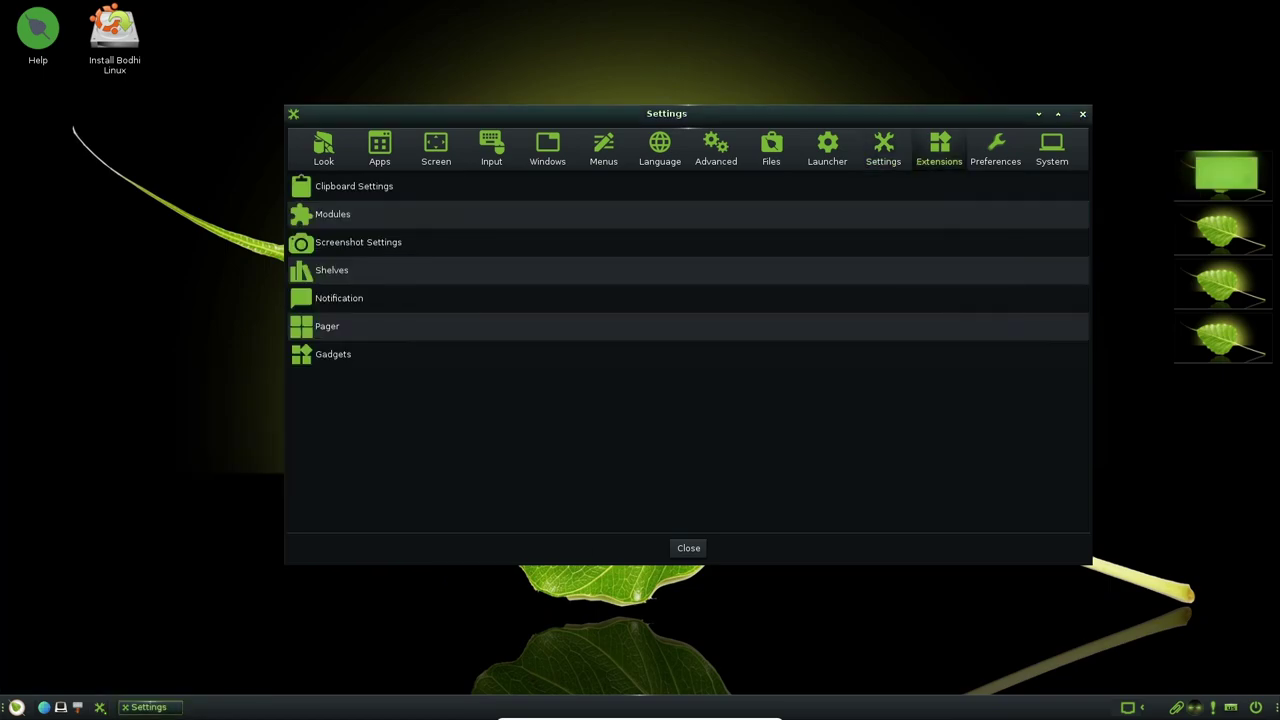
pyautogui.click(332, 270)
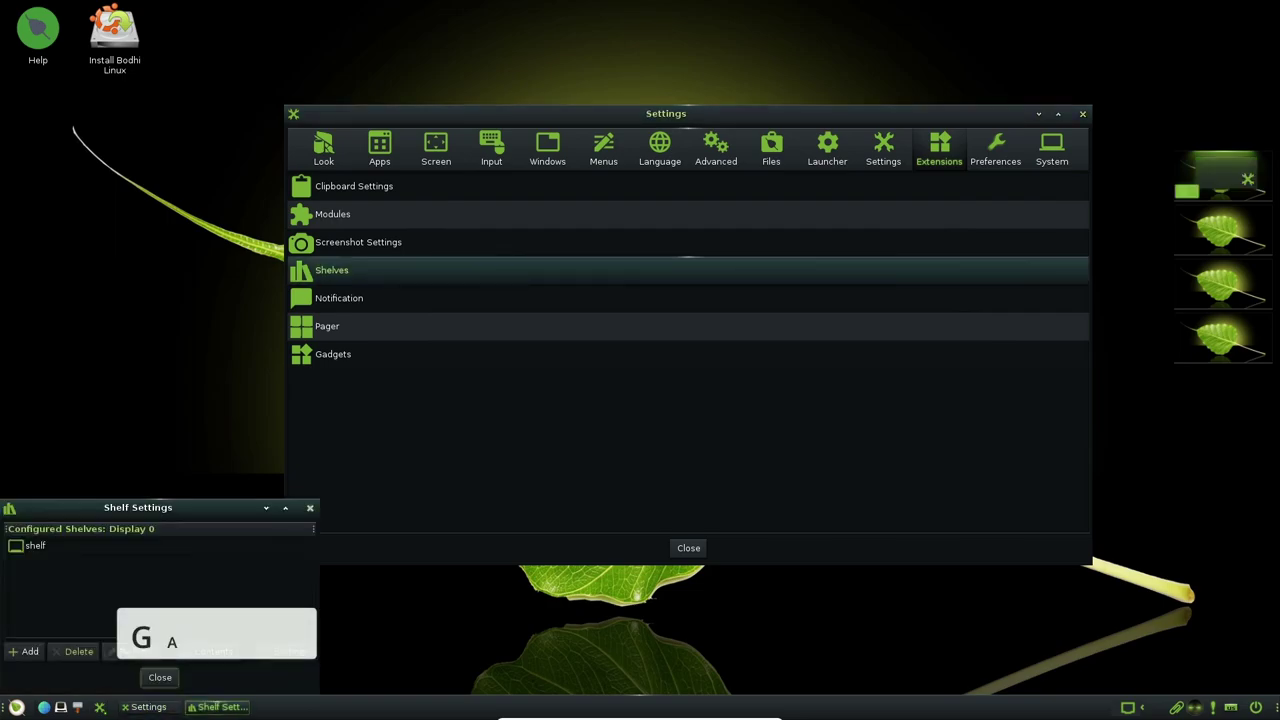
pyautogui.click(310, 508)
pyautogui.click(333, 354)
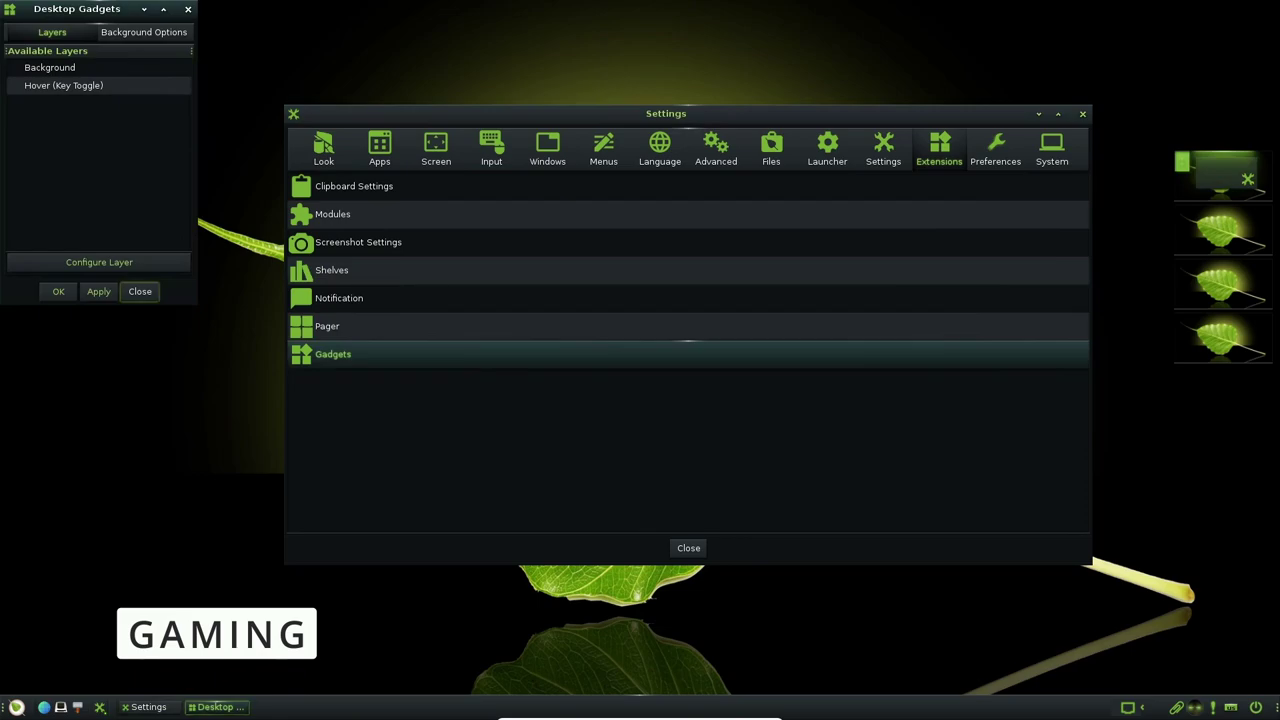
pyautogui.click(140, 291)
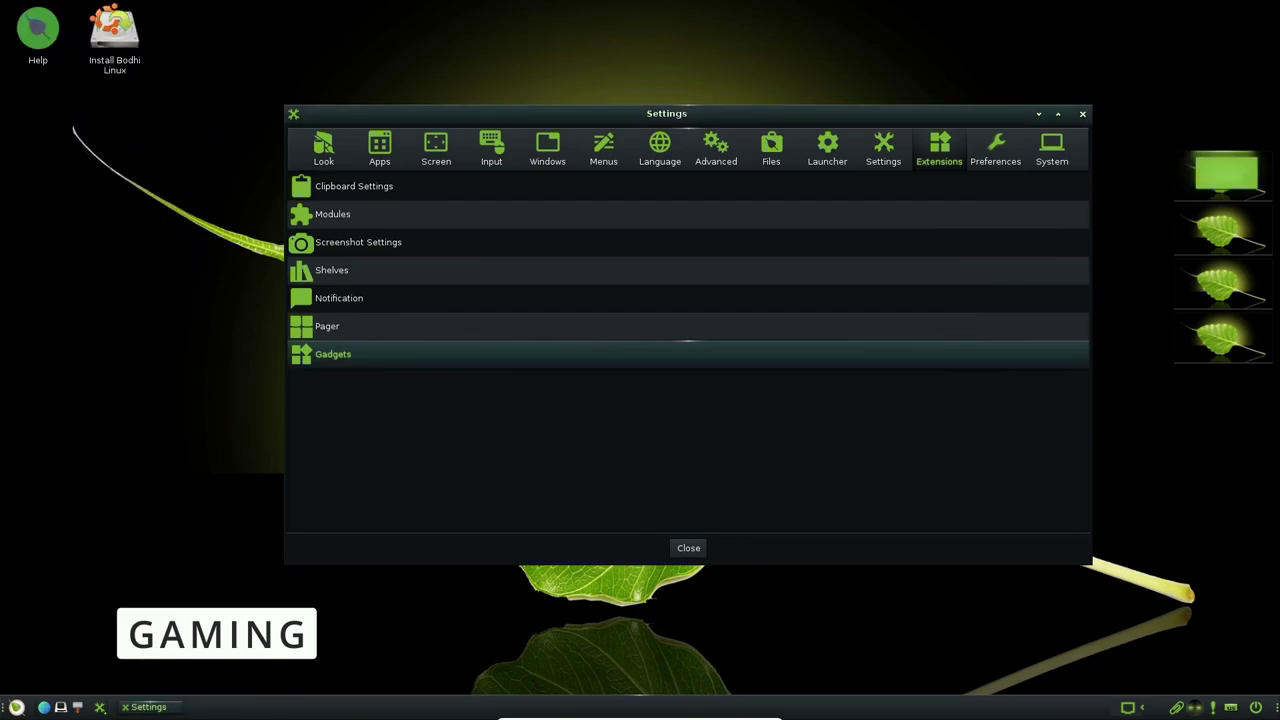
# Step: Open File Manager Settings in the Preferences category, view its Display, Side Pane, Behavior and Advanced pages, and close it
pyautogui.click(995, 150)
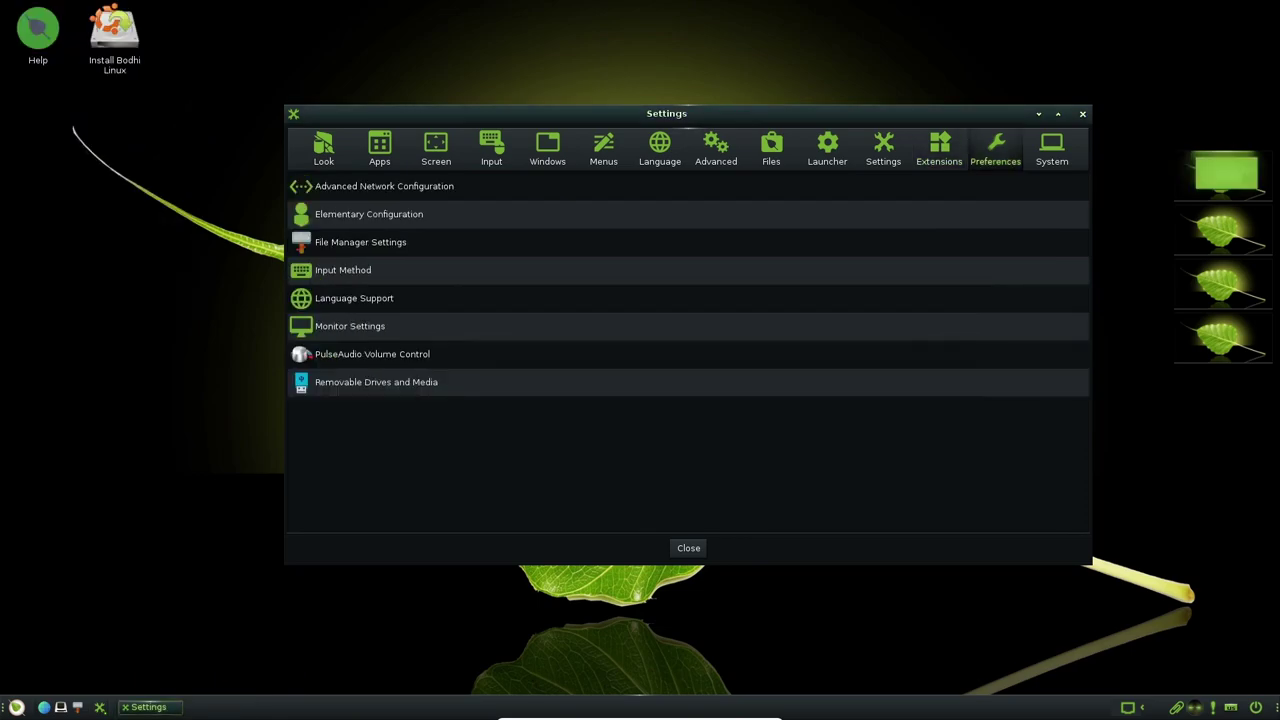
pyautogui.click(360, 242)
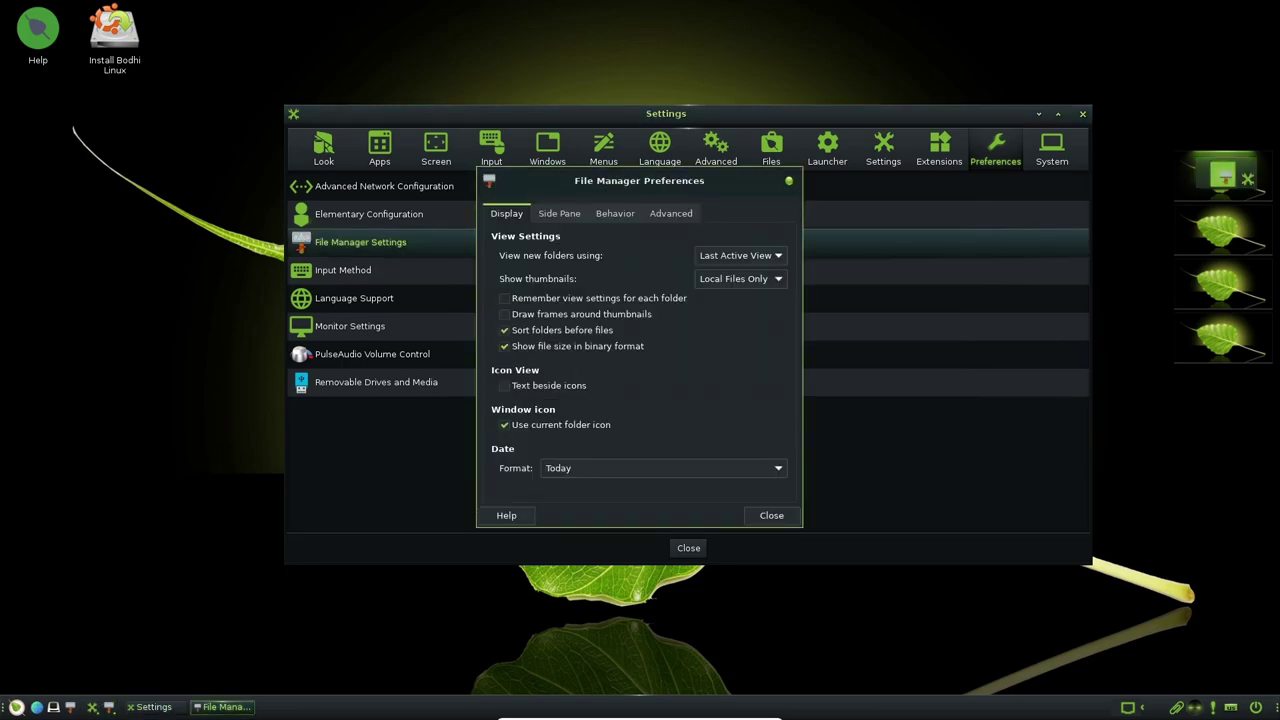
pyautogui.click(559, 213)
pyautogui.click(615, 213)
pyautogui.click(671, 213)
pyautogui.click(615, 213)
pyautogui.click(559, 213)
pyautogui.click(507, 213)
pyautogui.click(771, 515)
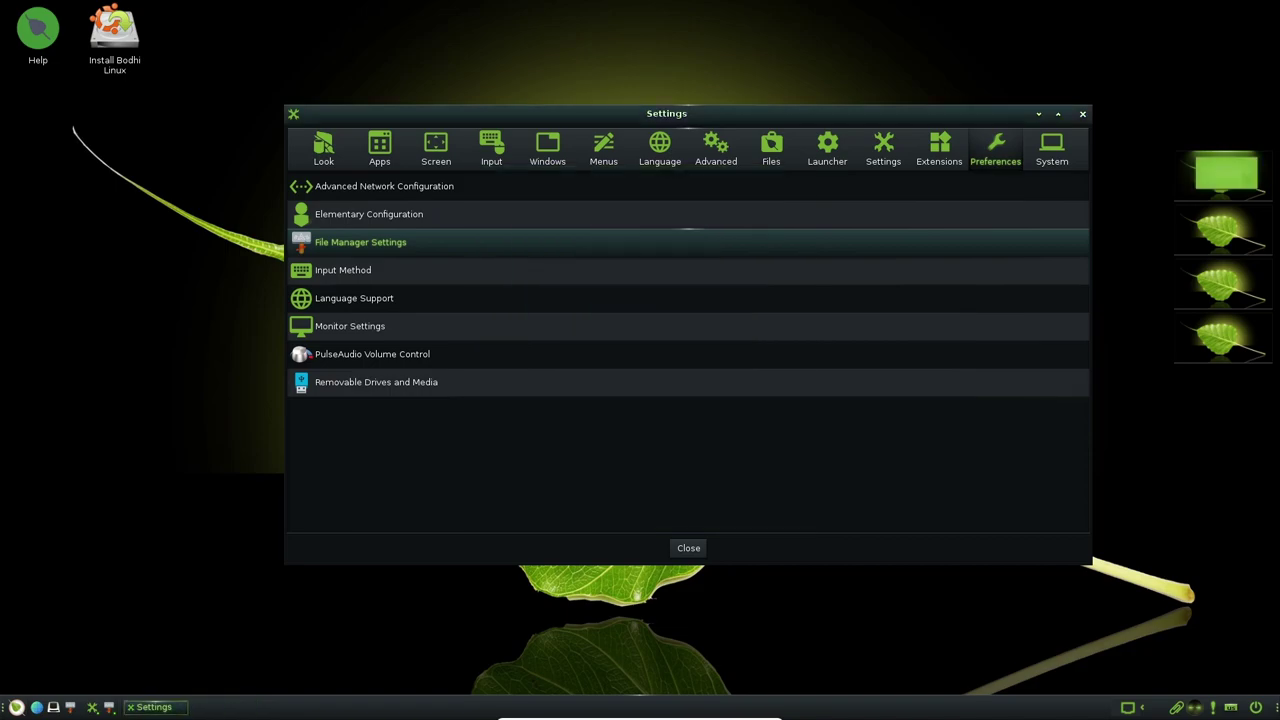
# Step: View and close Monitor Settings in the Preferences category, and open Removable Drives and Media
pyautogui.click(350, 326)
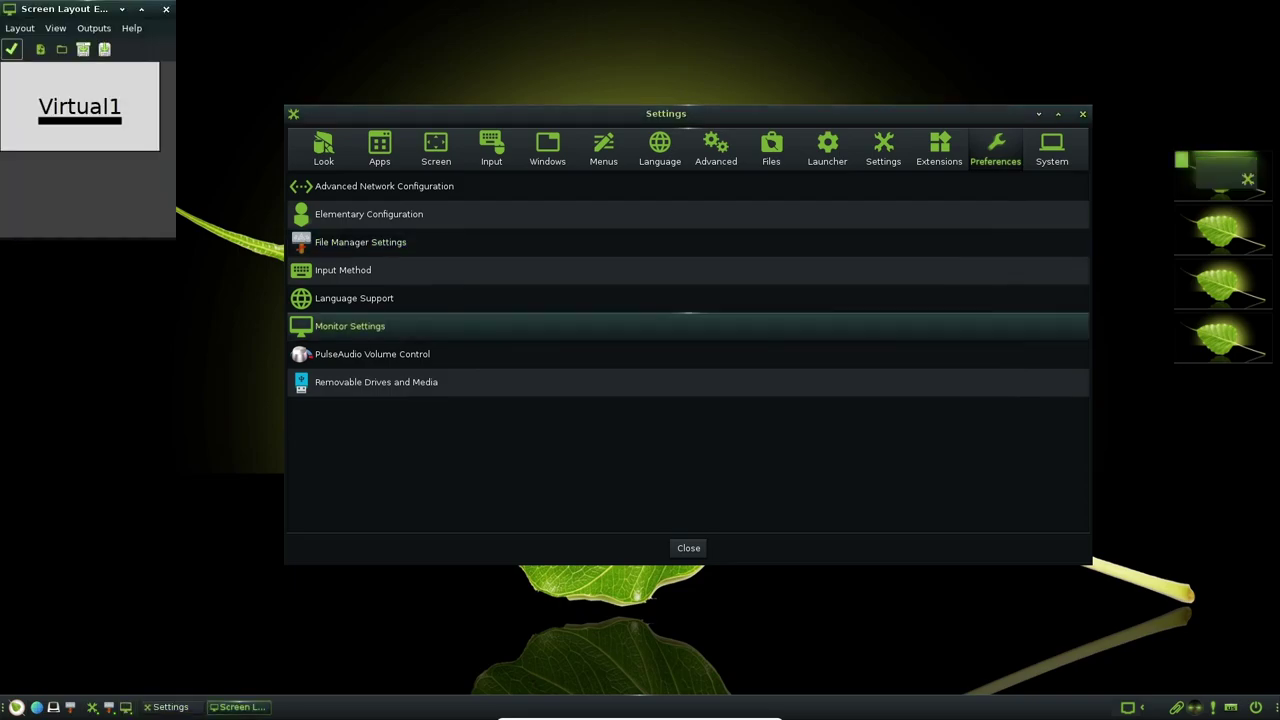
pyautogui.click(166, 9)
pyautogui.click(376, 382)
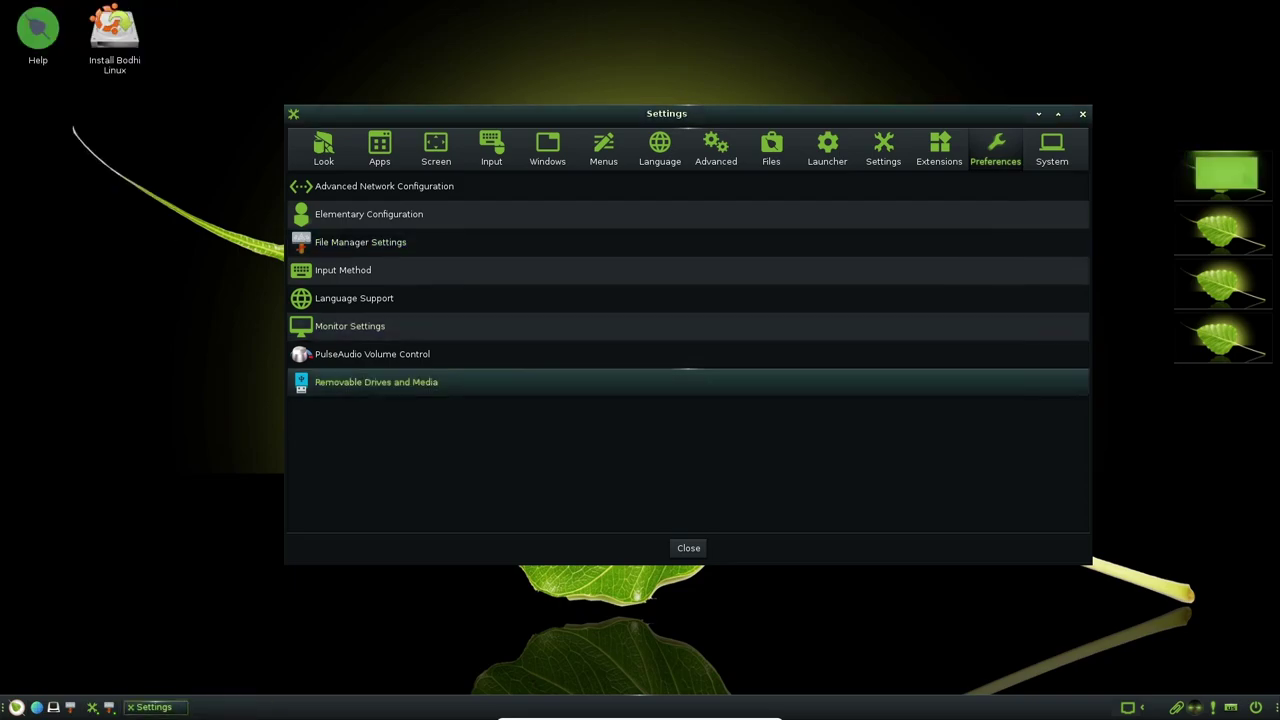